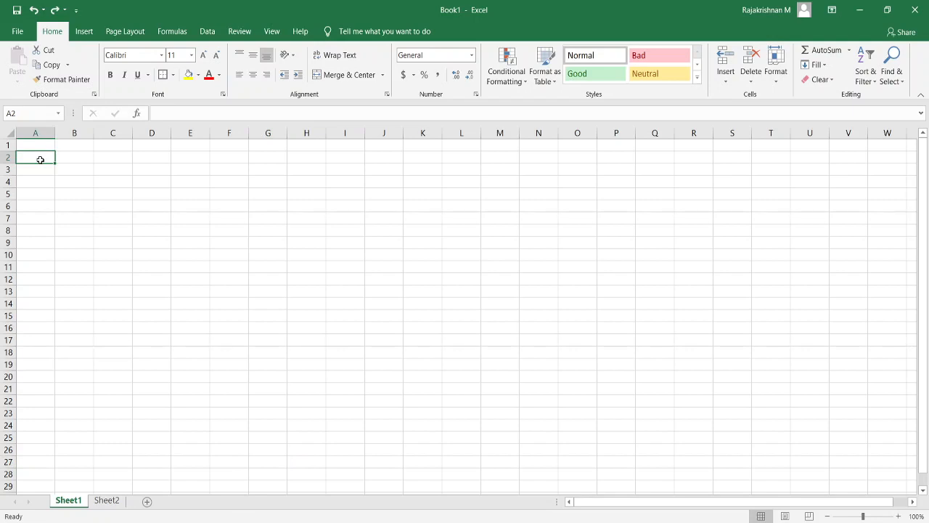
- Enter the heading "Employee ID" in cell A2 and fit column A's width to it
type("Employ")
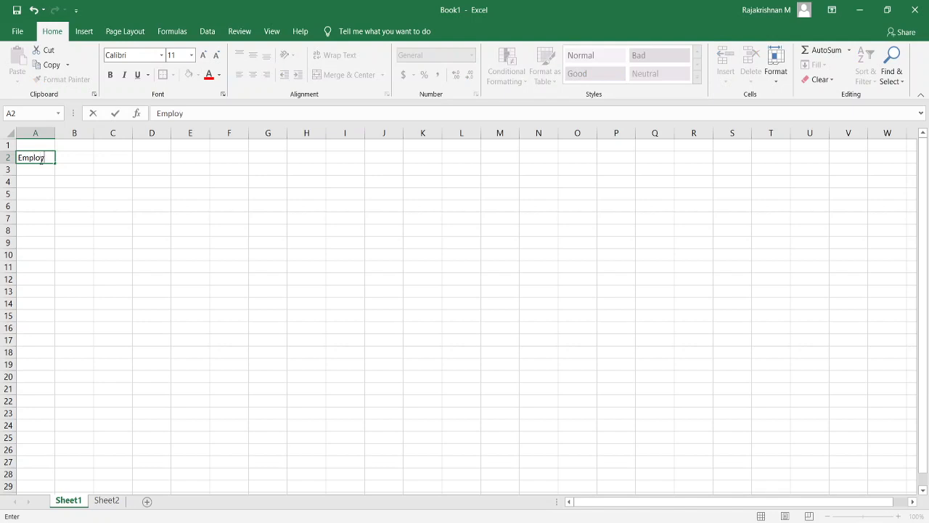
type("ee ID")
left_click(142, 218)
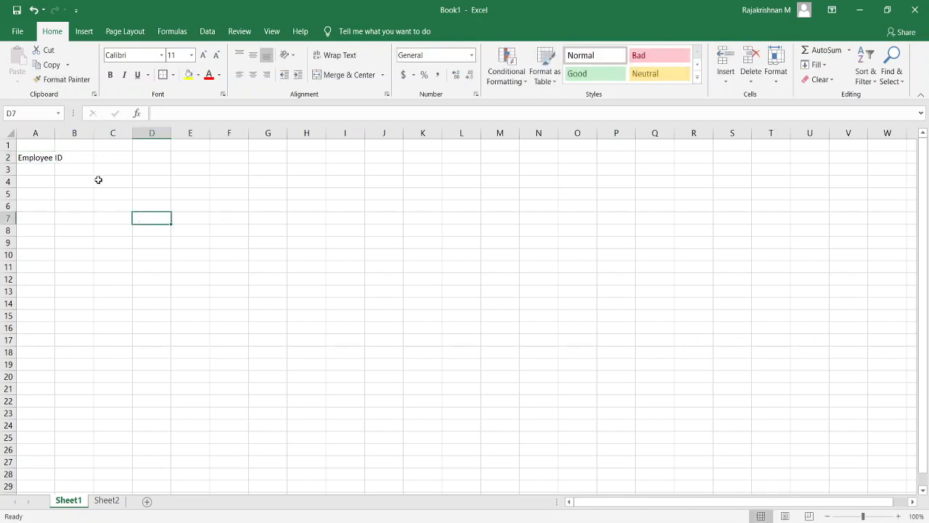
double_click(55, 133)
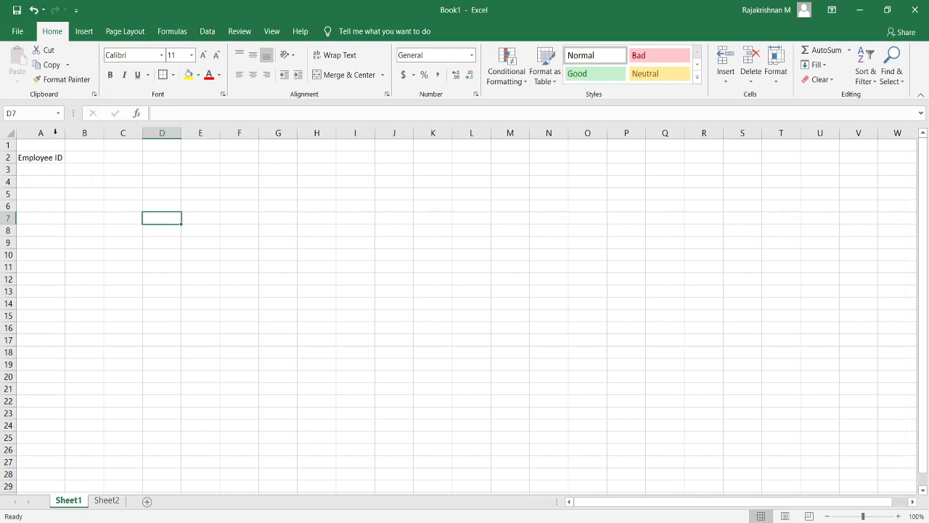
- Enter the headings "Name", "Desg." and "BP" in cells B2 to D2
left_click(85, 157)
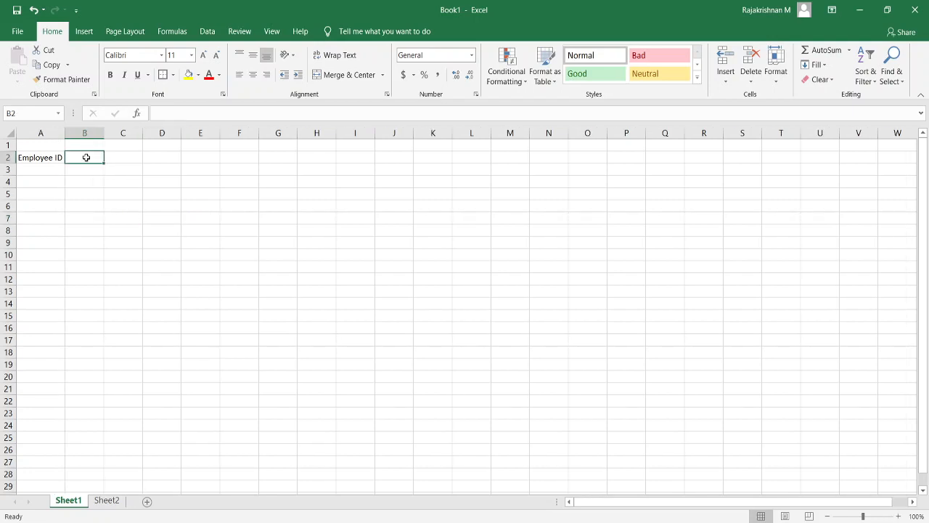
type("Name")
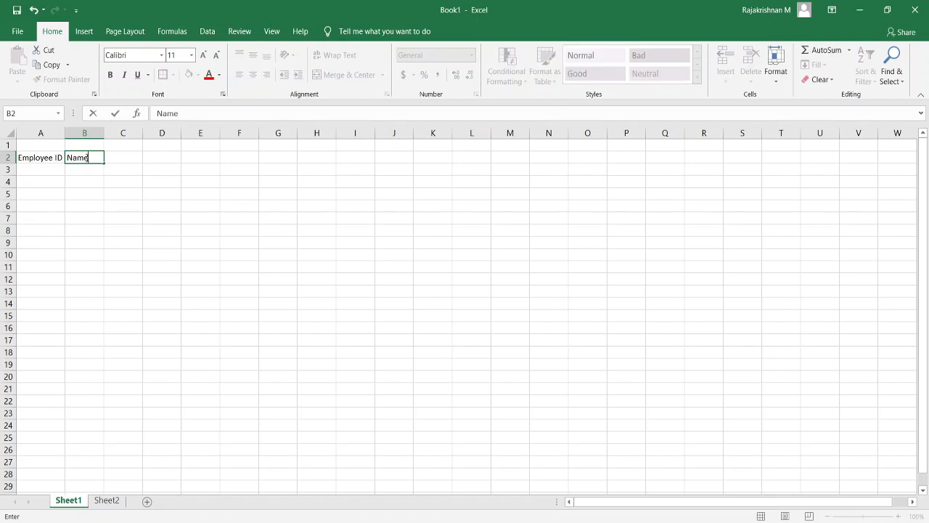
key("Tab")
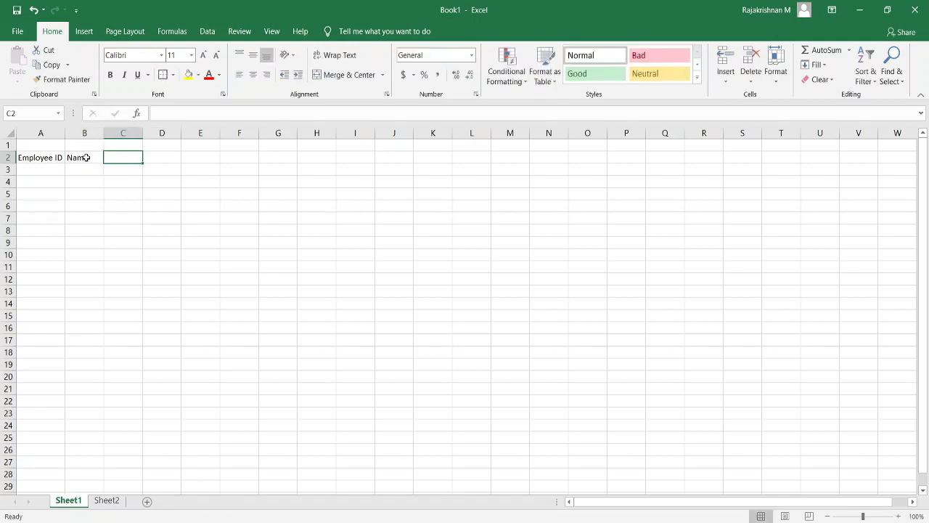
type("Desg")
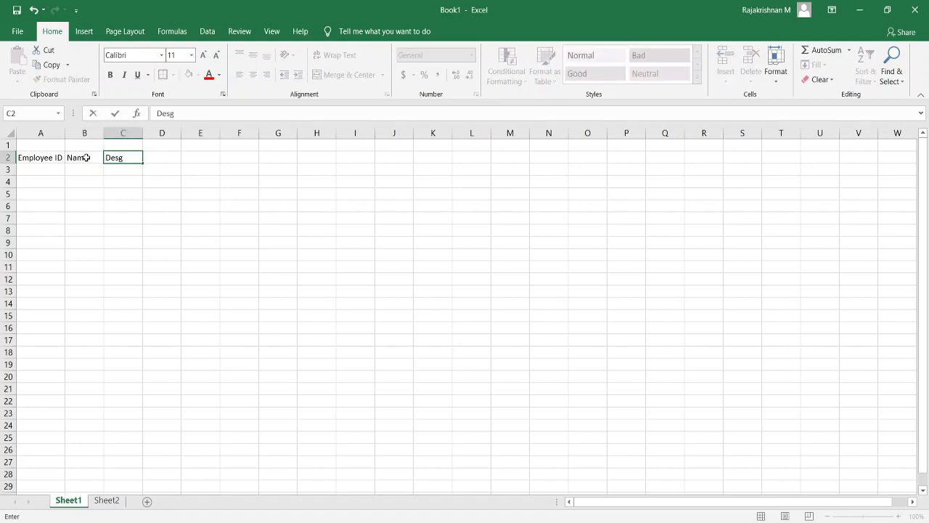
type(".")
key("Tab")
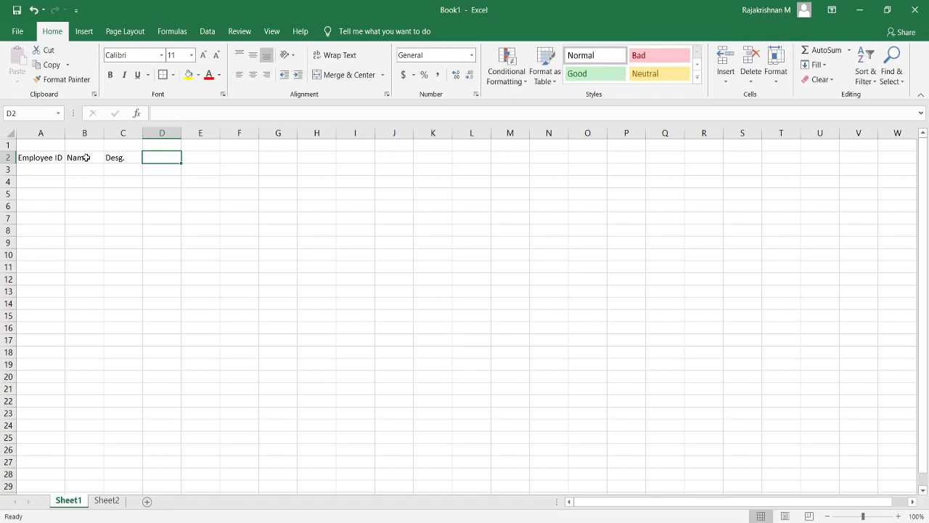
type("BP")
key("Tab")
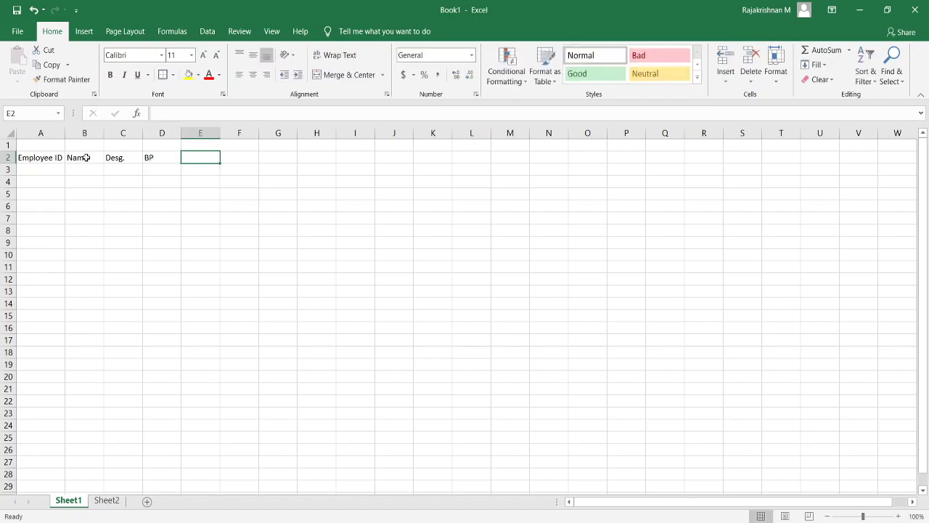
- Enter the headings "DA", "HRA" and "GP" in cells E2 to G2
type("DA")
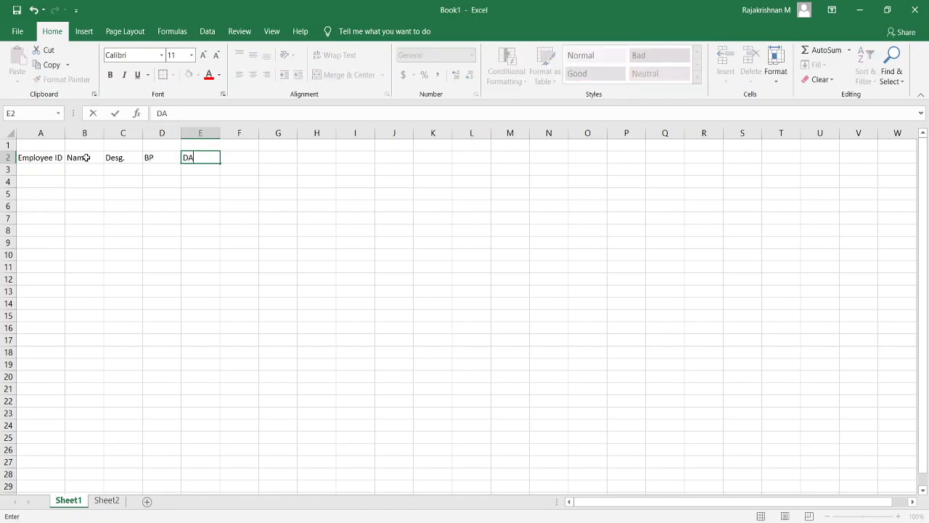
key("Tab")
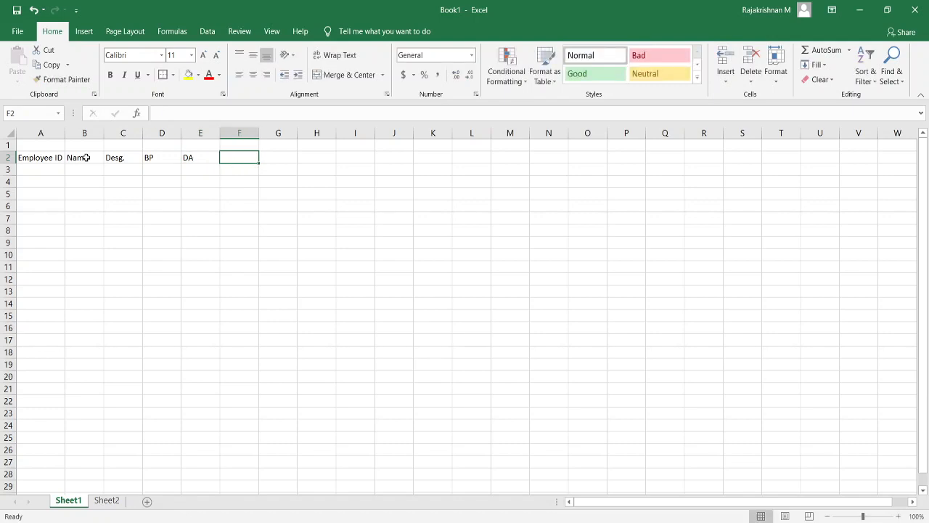
type("HRA")
key("Tab")
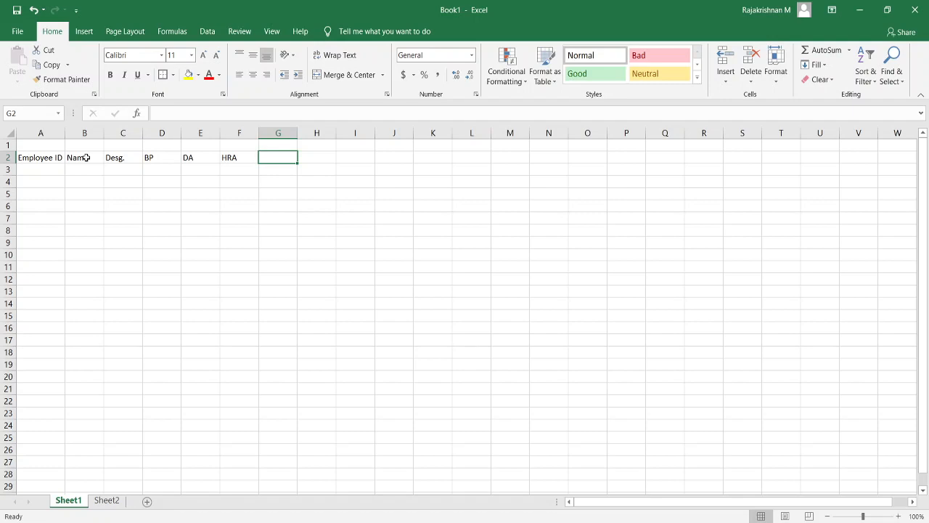
type("GP")
key("Tab")
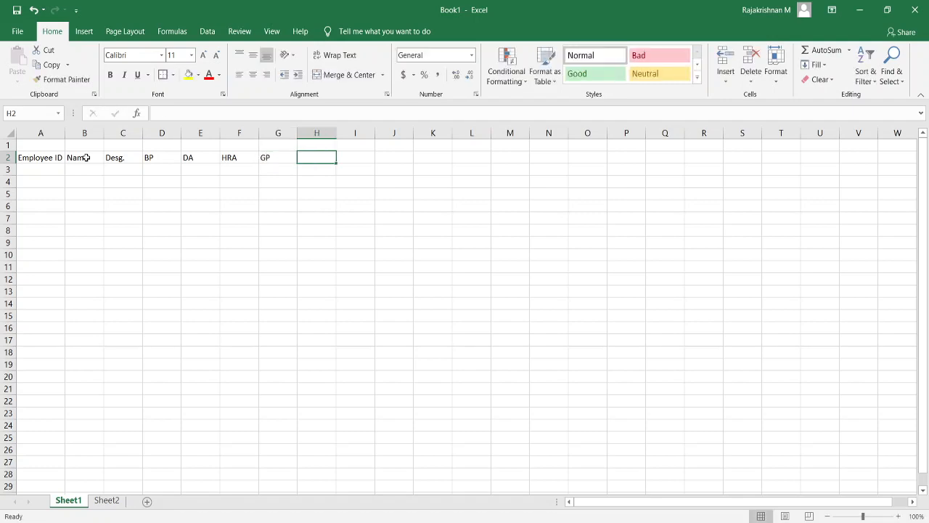
- Enter the headings "PF", "ESI" and "TD" in cells H2 to J2
type("PF")
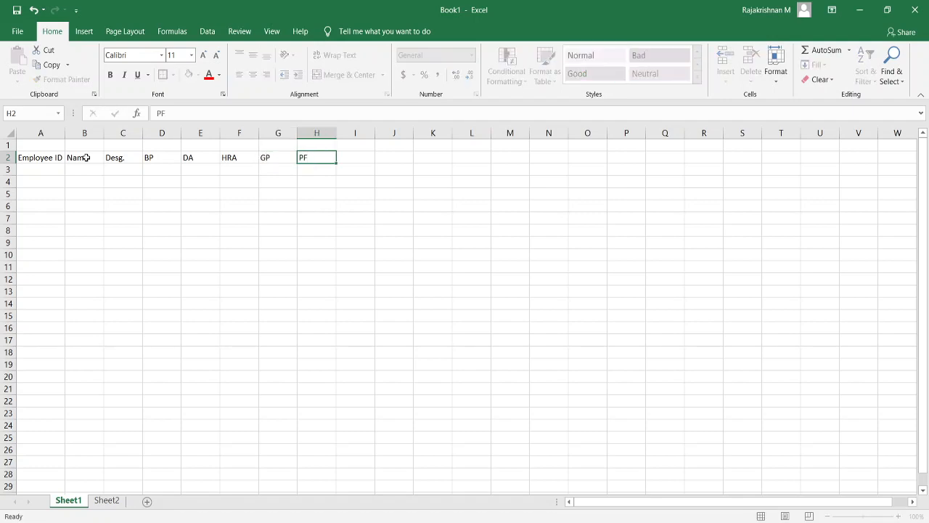
key("Tab")
type("ES")
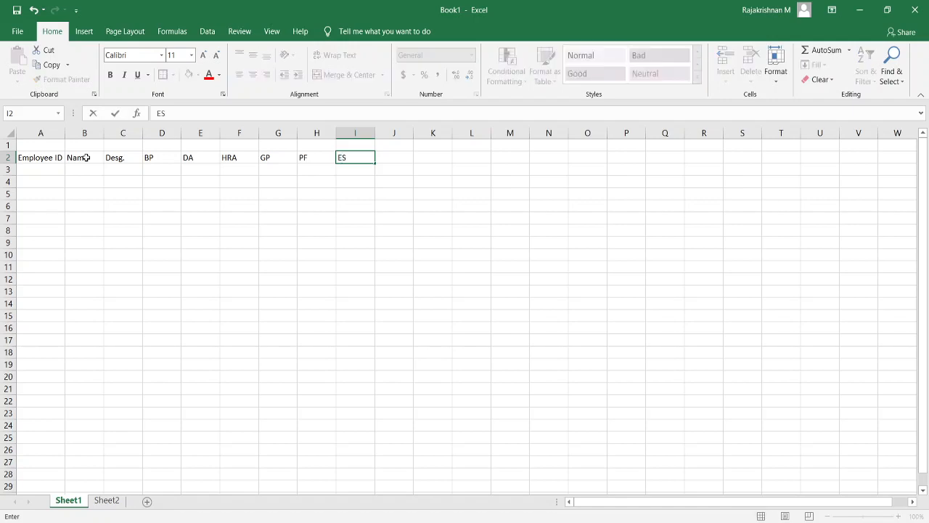
key("Tab")
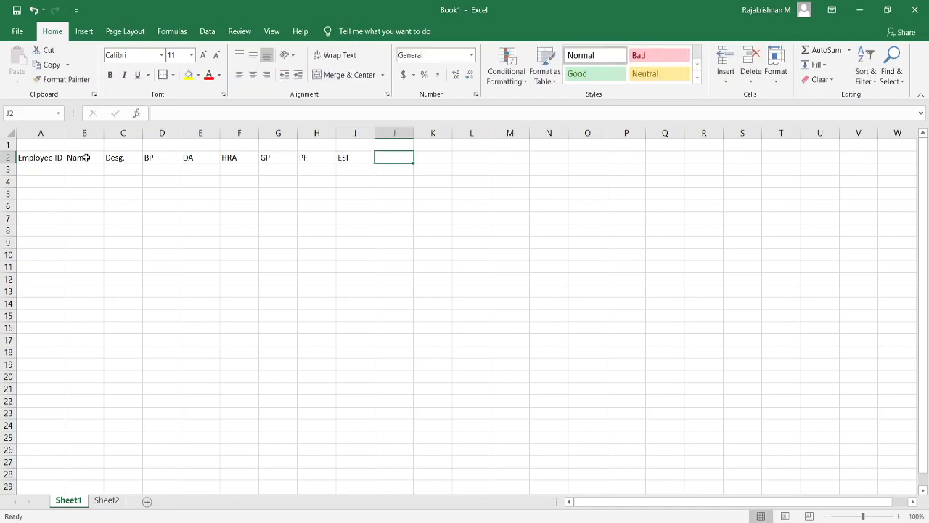
type("TD")
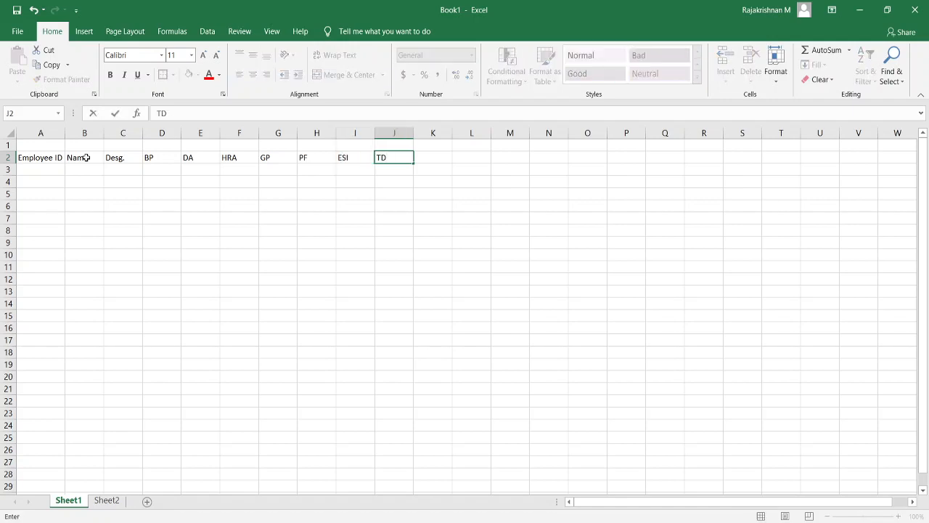
key("Tab")
- Enter the heading "No. of Days Present" in cell K2 and fit column K's width to it
type("N")
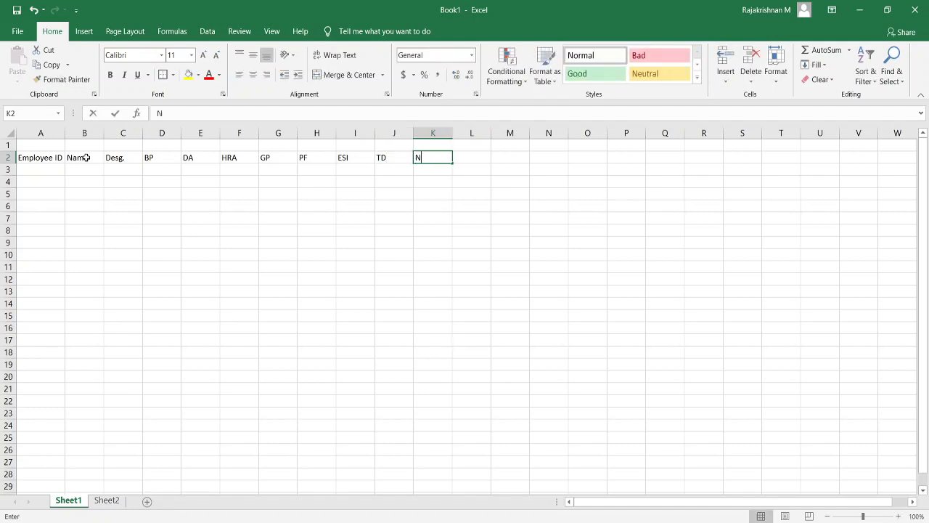
type("o. of Days")
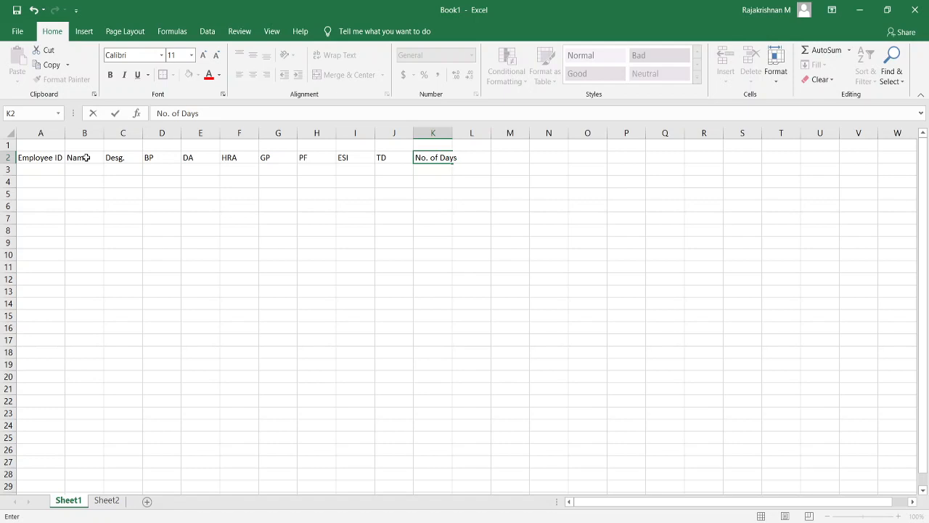
type(" Presenr")
left_click(451, 133)
double_click(451, 133)
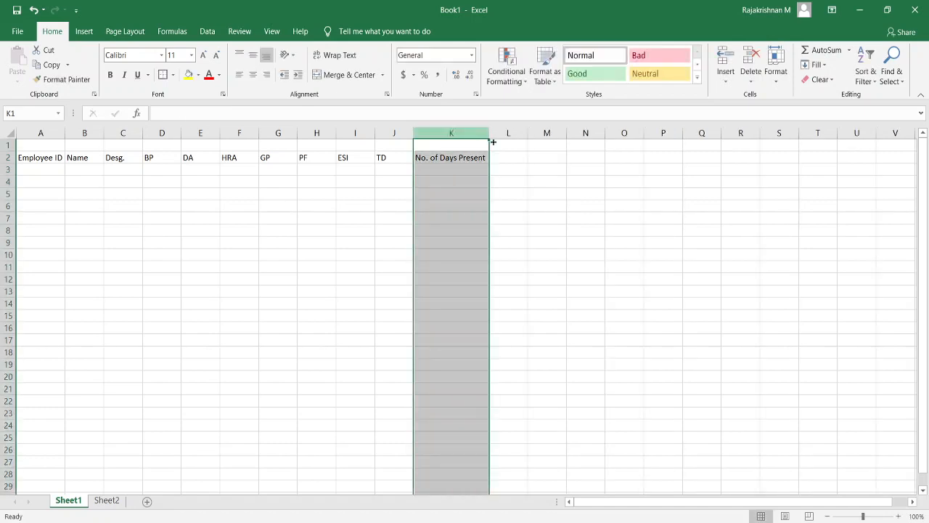
- Enter the heading "NP" in cell L2
left_click(519, 156)
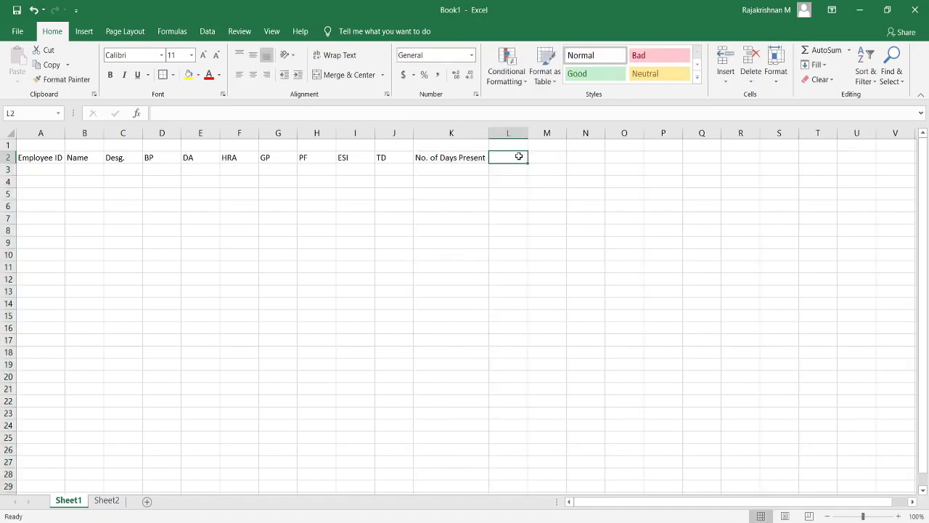
type("NP")
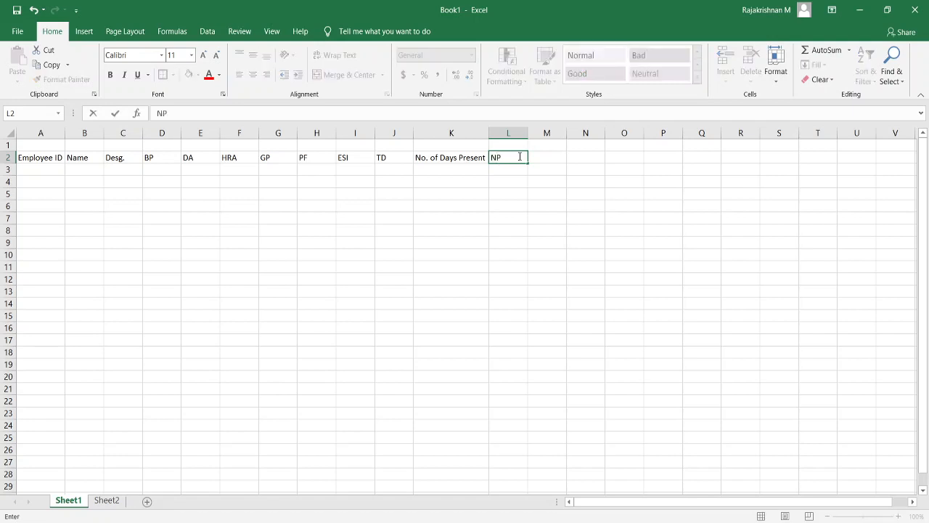
left_click(487, 243)
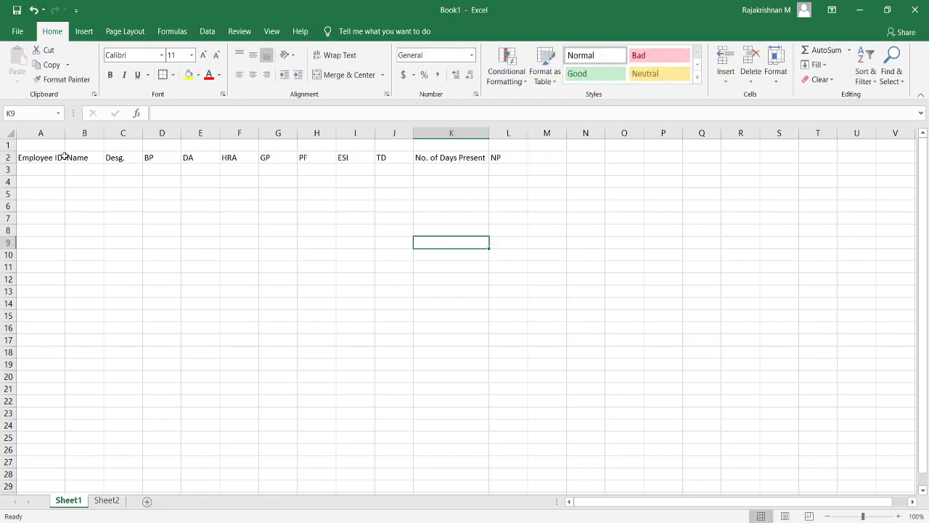
- Convert the range A2:L4 into a table that uses the first row as headers
left_click_drag(55, 158, 496, 177)
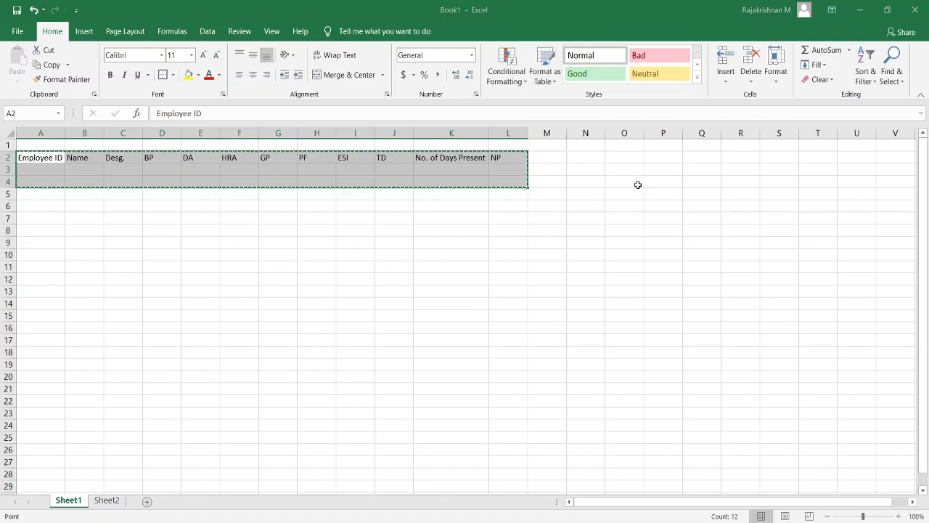
key("ctrl+t")
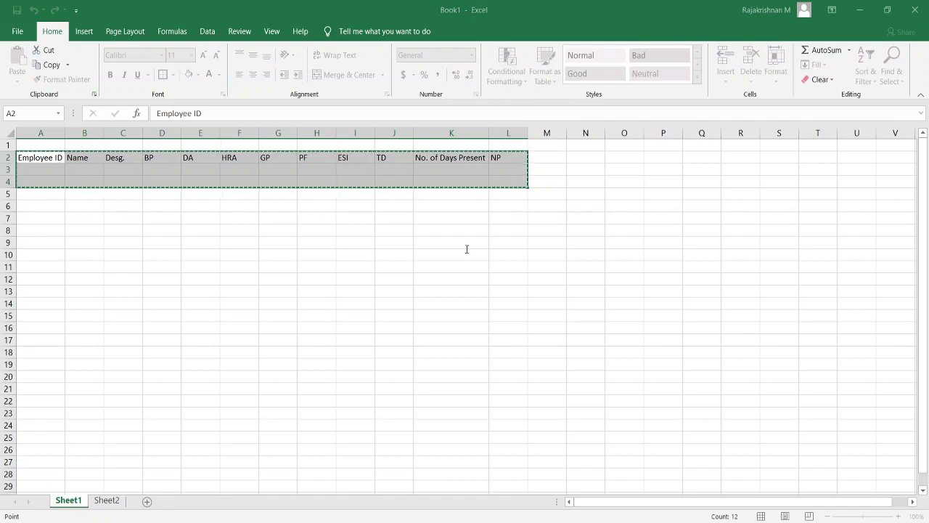
left_click(426, 267)
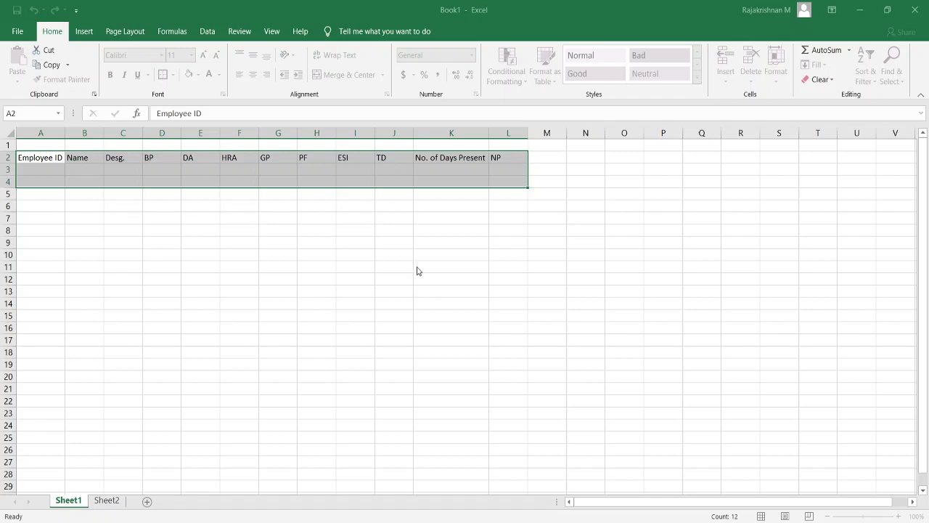
left_click(455, 283)
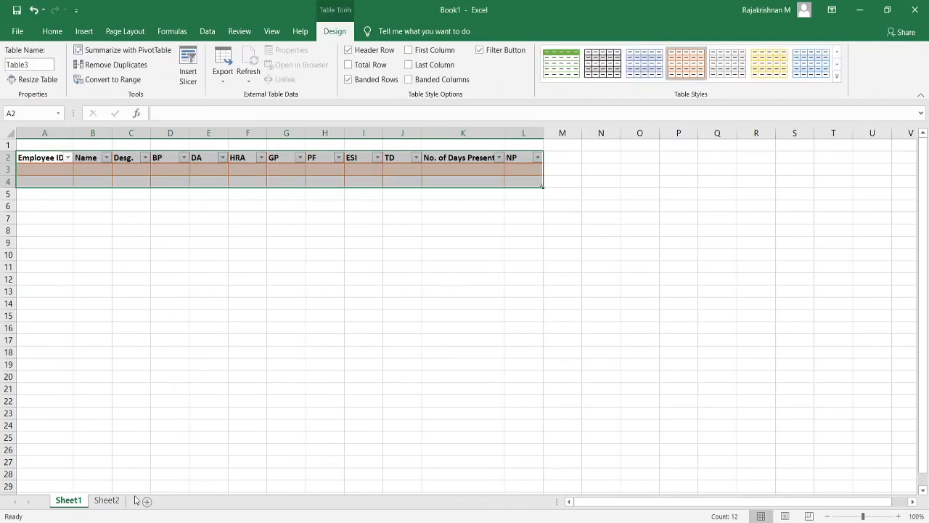
left_click(107, 500)
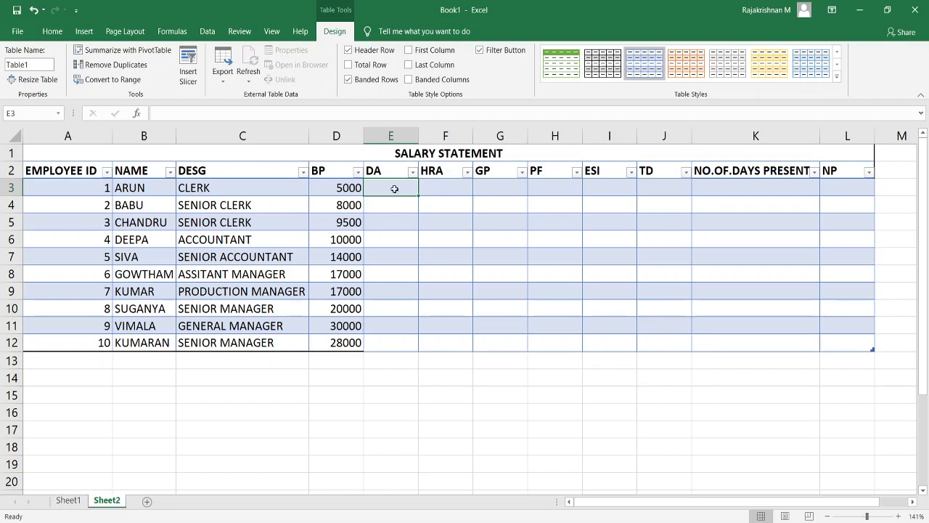
type("=")
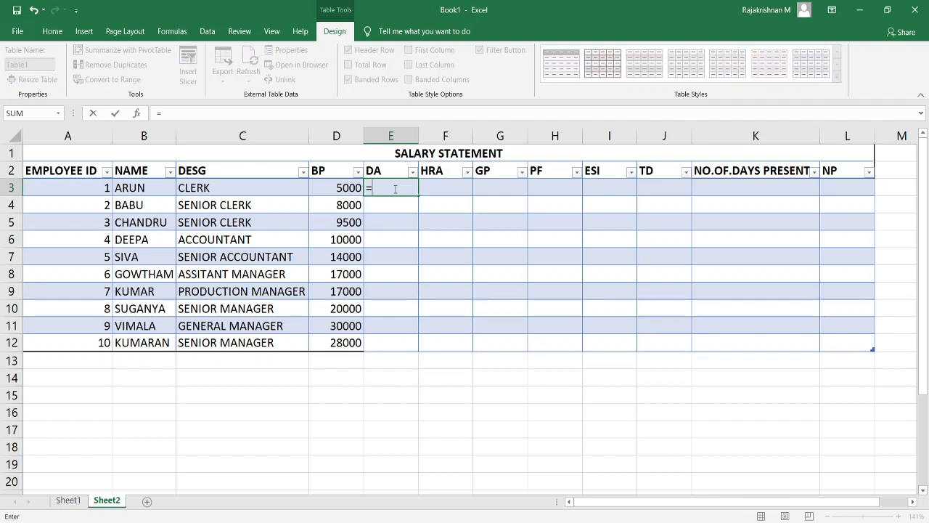
left_click(349, 183)
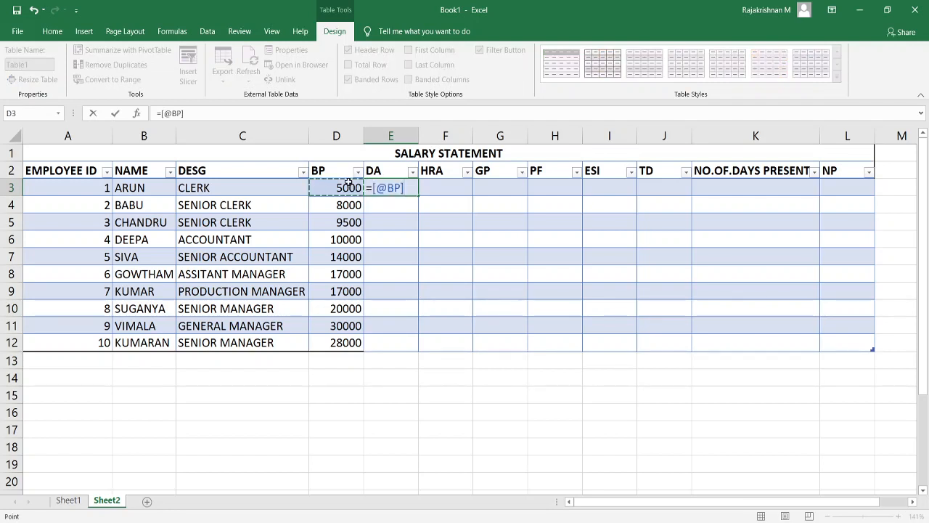
type("*40")
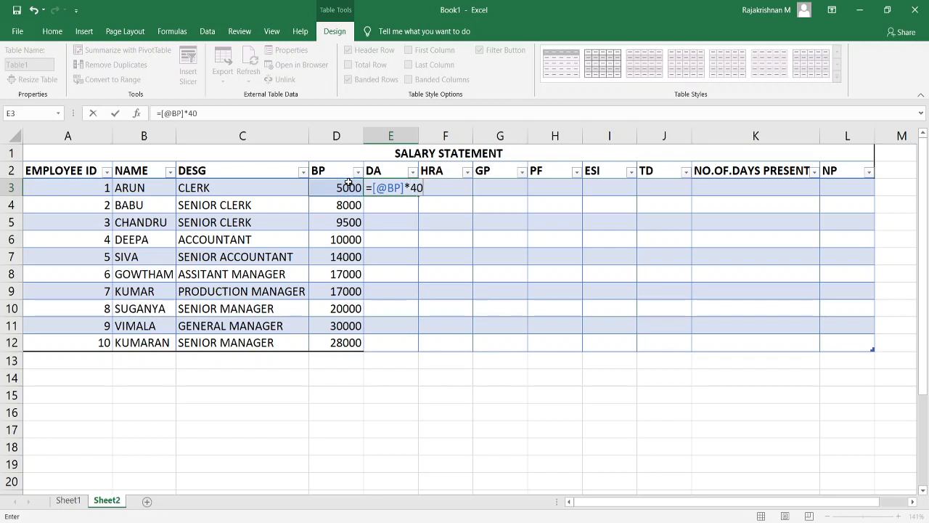
type("/100")
key("Return")
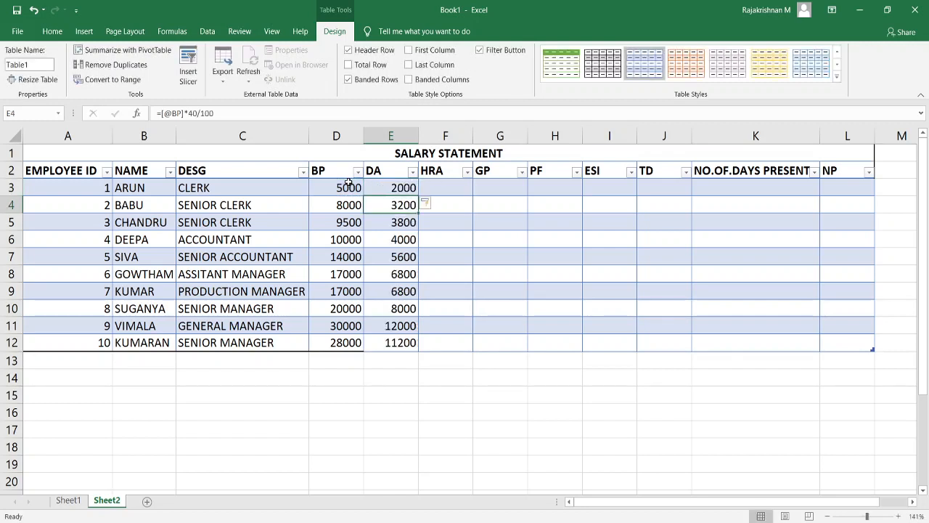
left_click(457, 191)
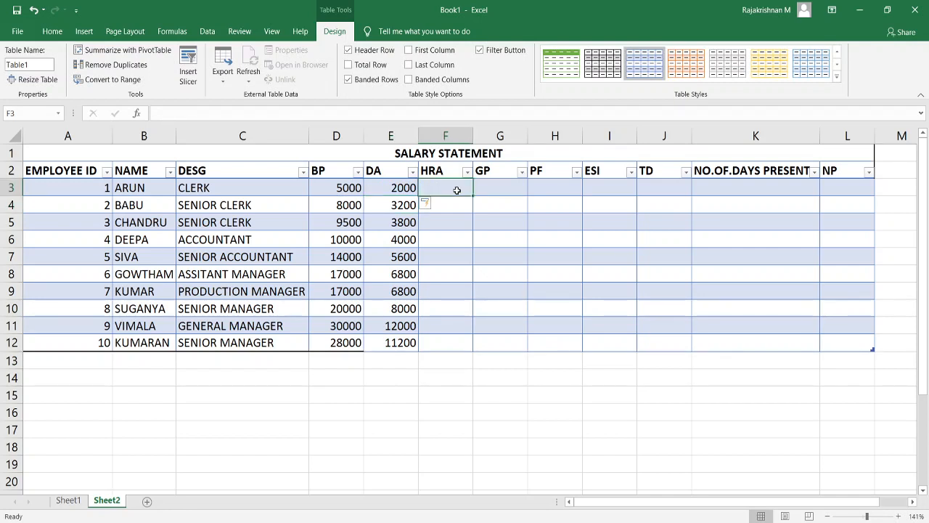
type("=")
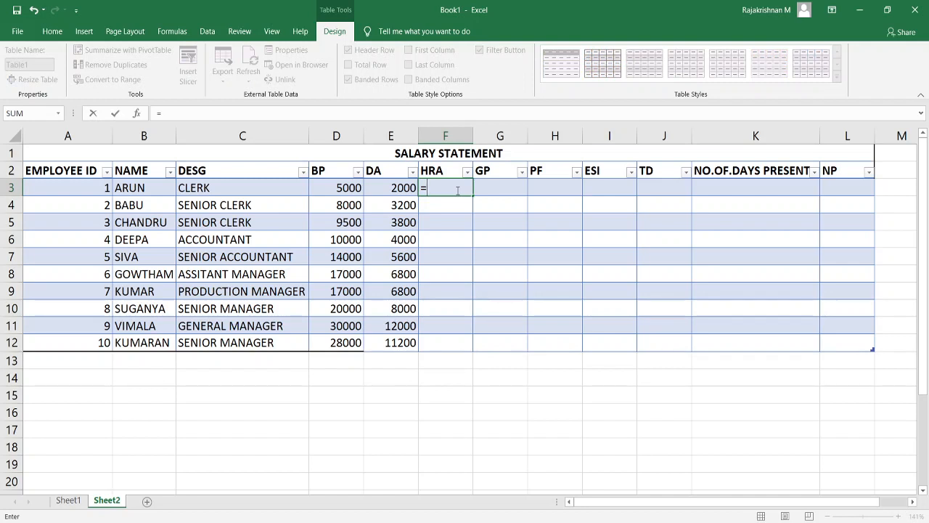
left_click(336, 187)
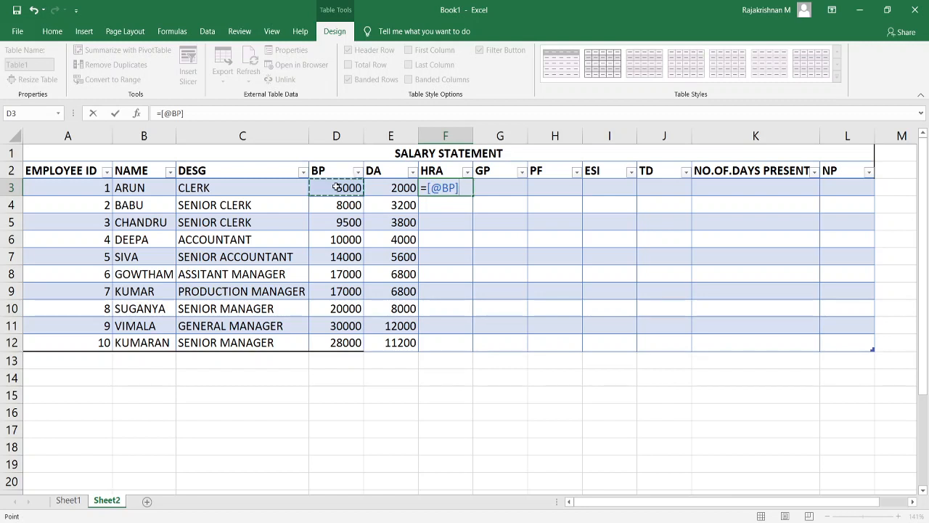
type("*3/100")
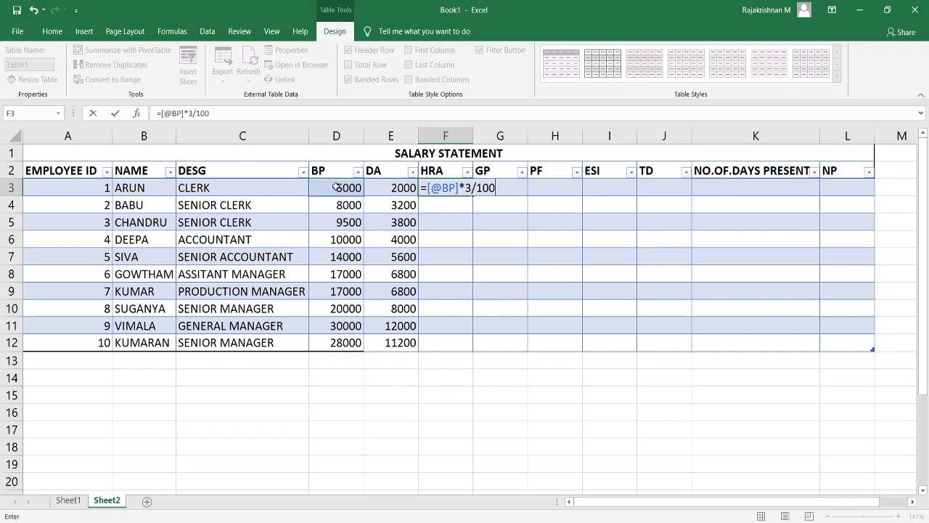
key("Return")
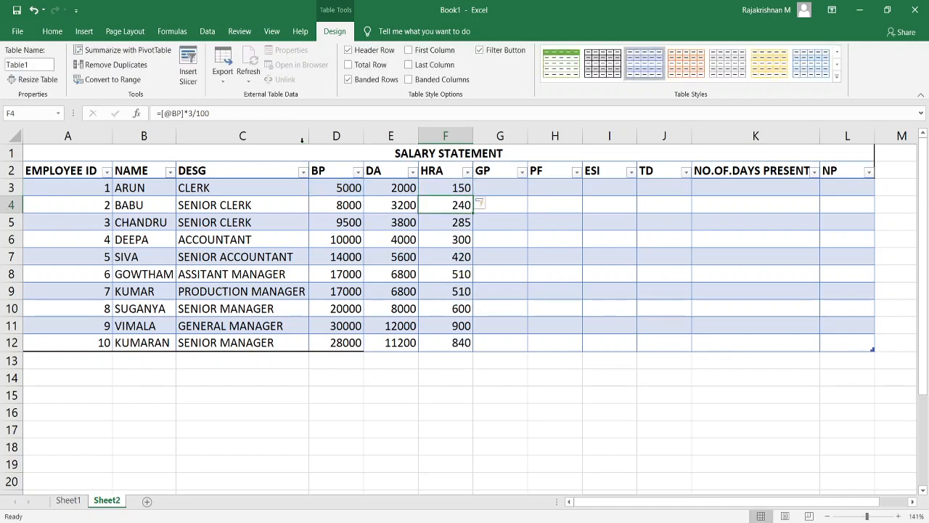
- Calculate the GP column from cell G3 by summing BP through HRA with =SUM(Table1[@[BP]:[HRA]])
double_click(503, 187)
type("=")
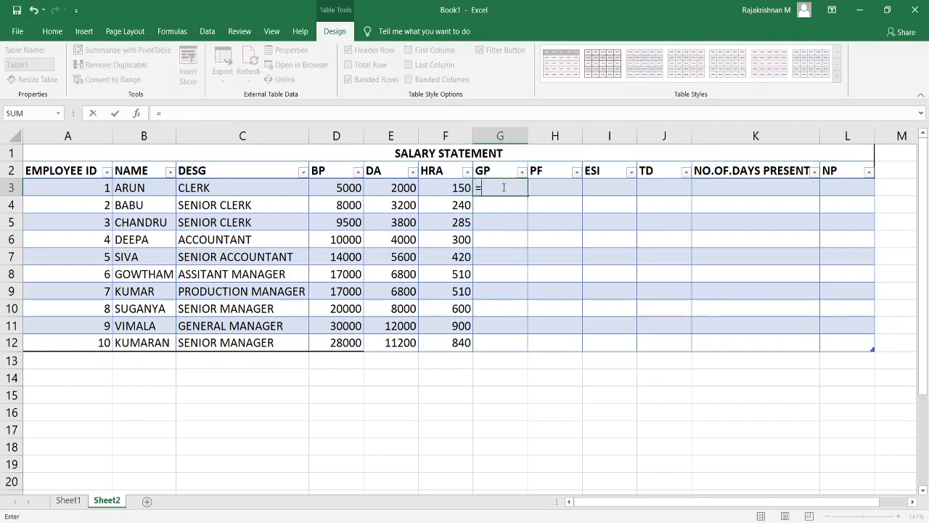
type("sum(")
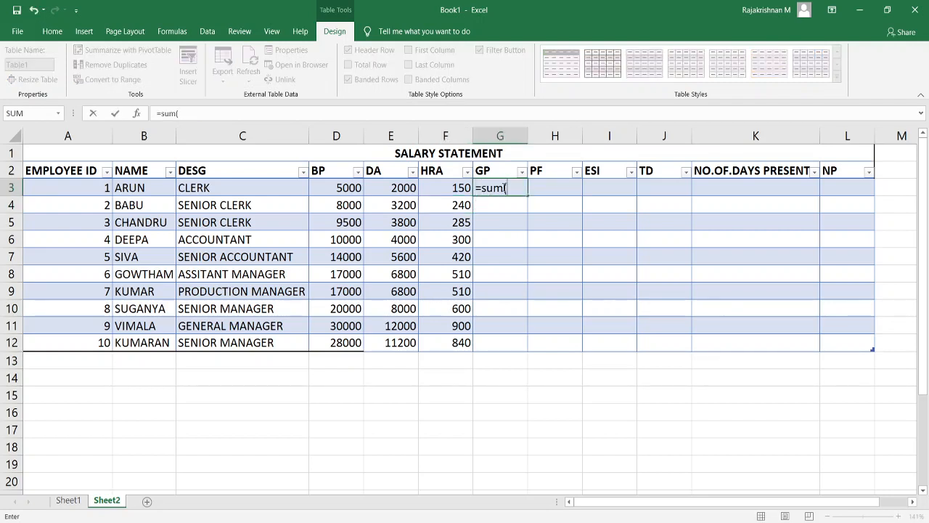
left_click(344, 190)
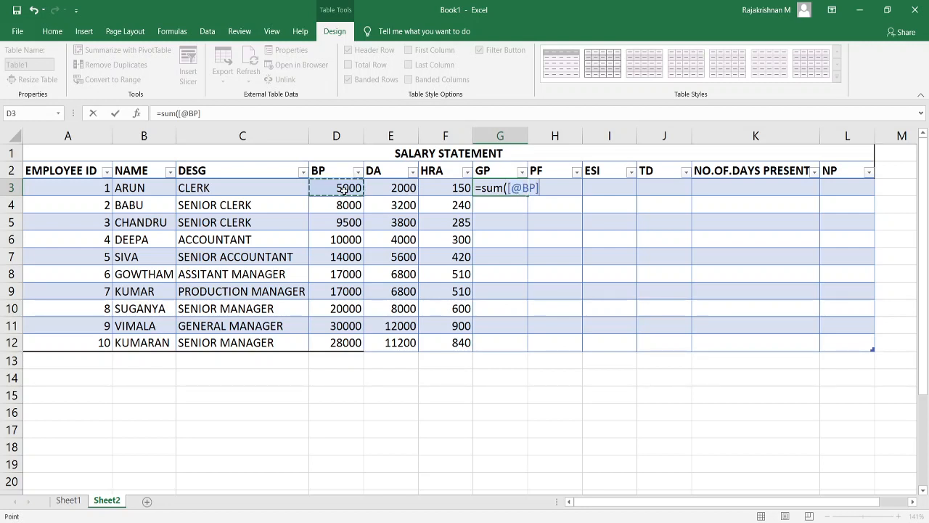
key("shift+Right")
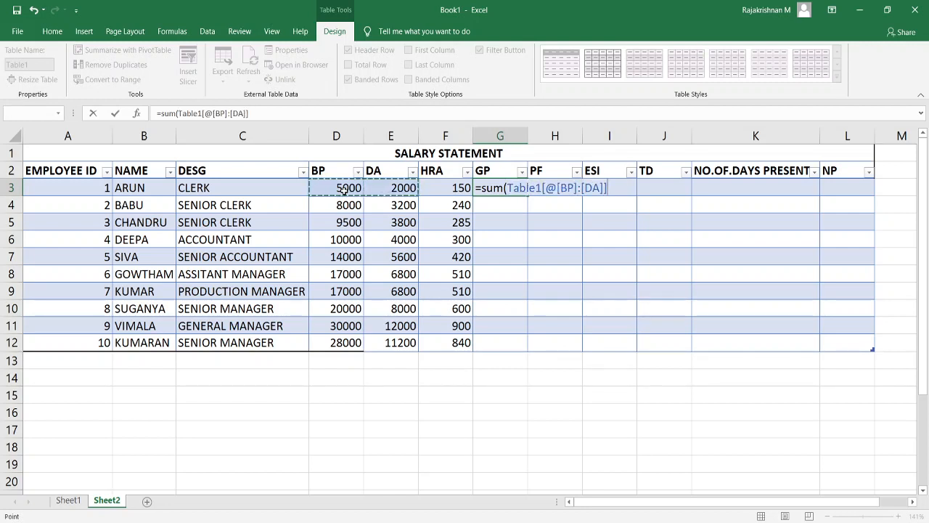
key("shift+Right")
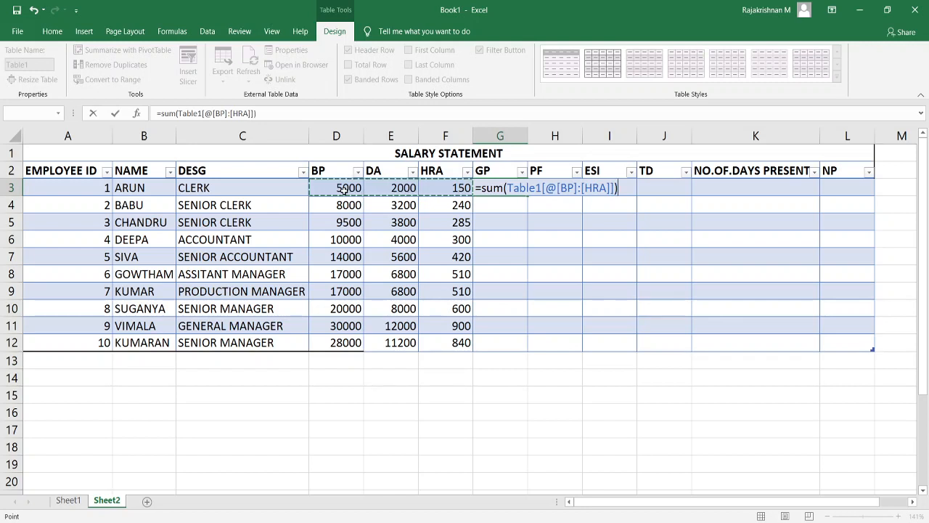
type(")")
key("Return")
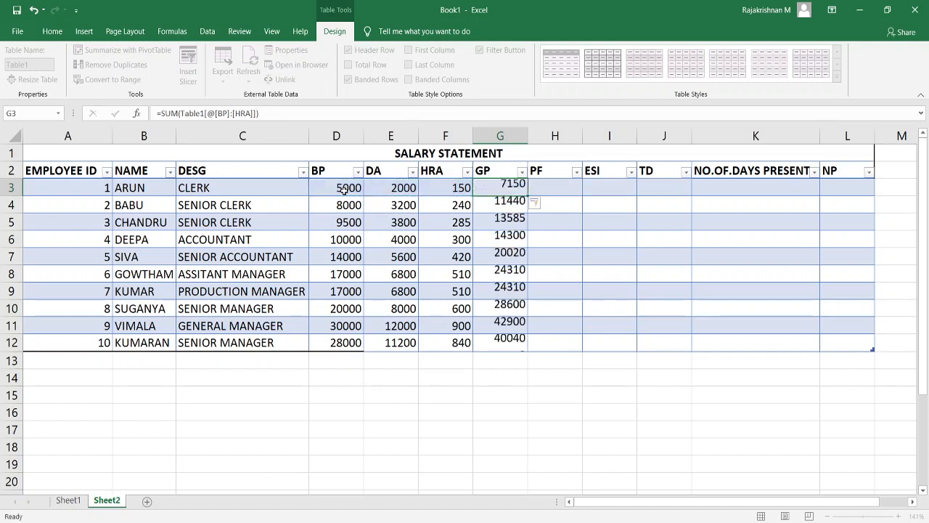
left_click(550, 189)
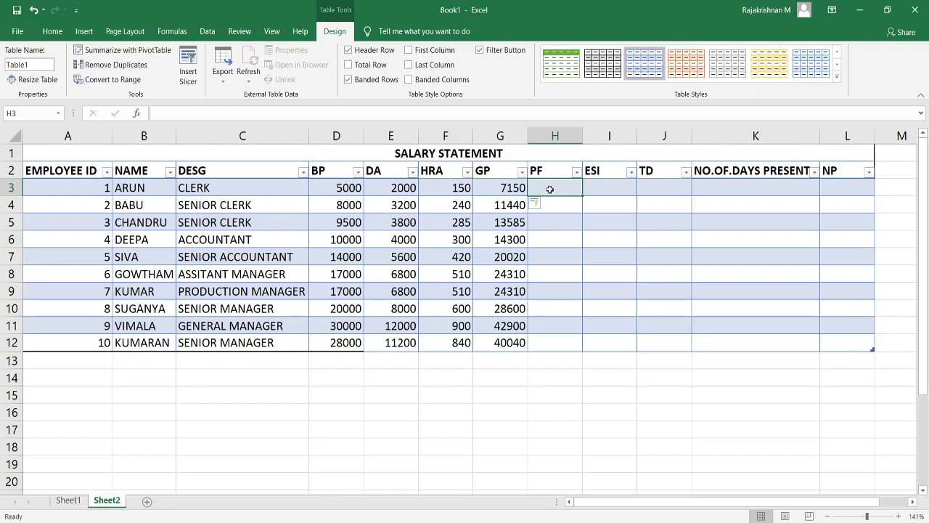
type("=")
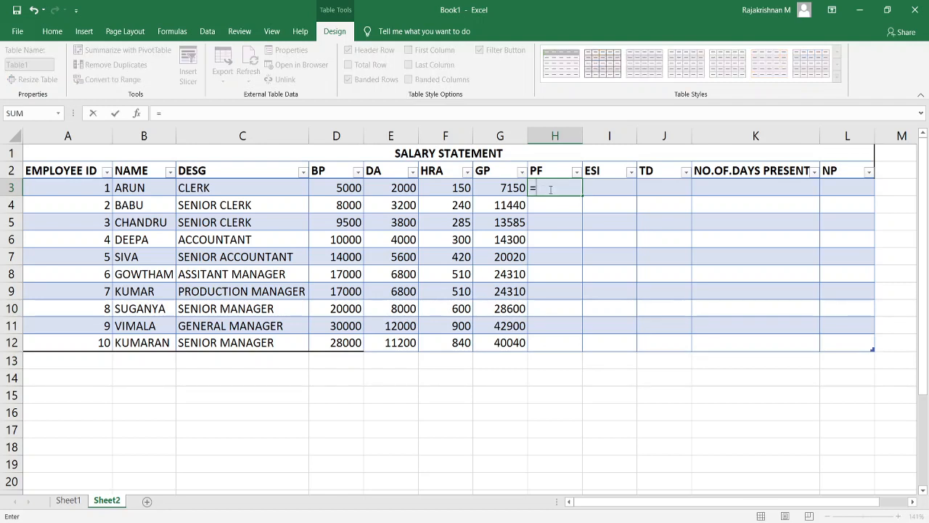
left_click(347, 188)
type("*")
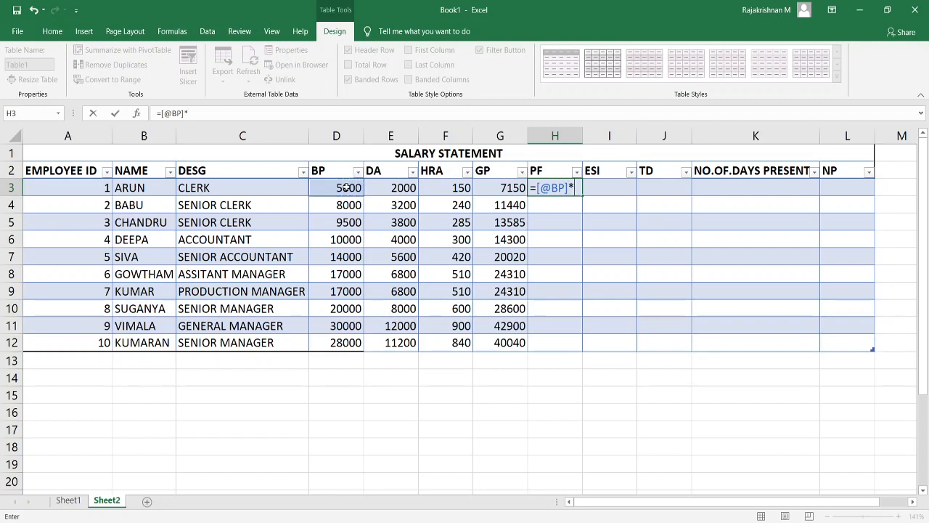
type("12/100")
key("Return")
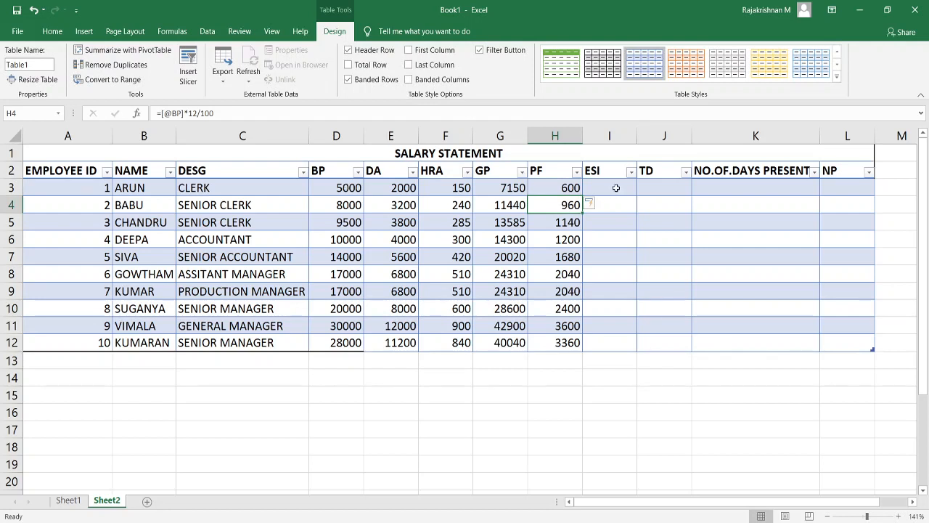
left_click(616, 188)
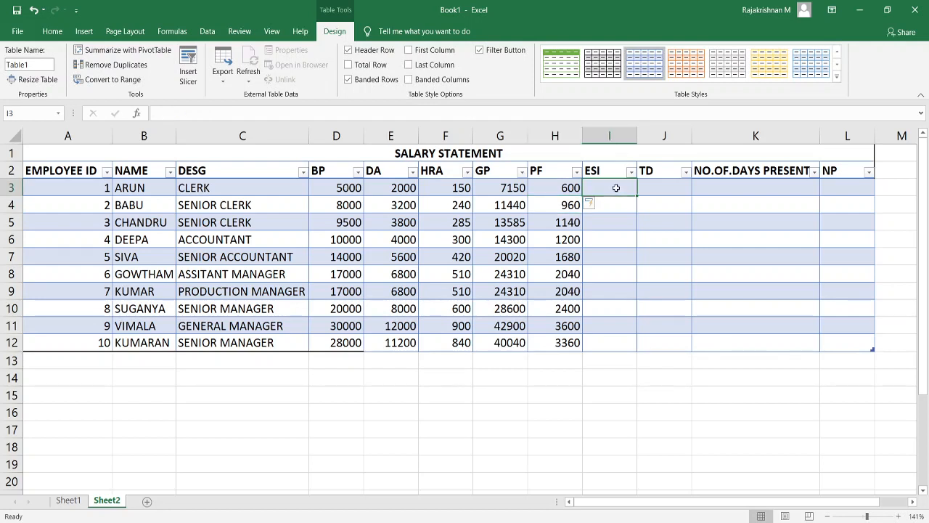
double_click(616, 188)
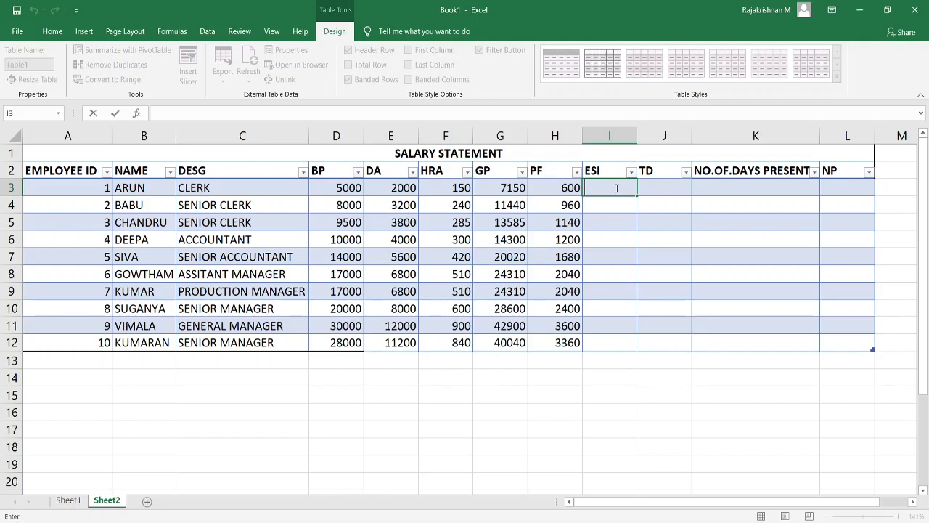
type("=")
left_click(357, 186)
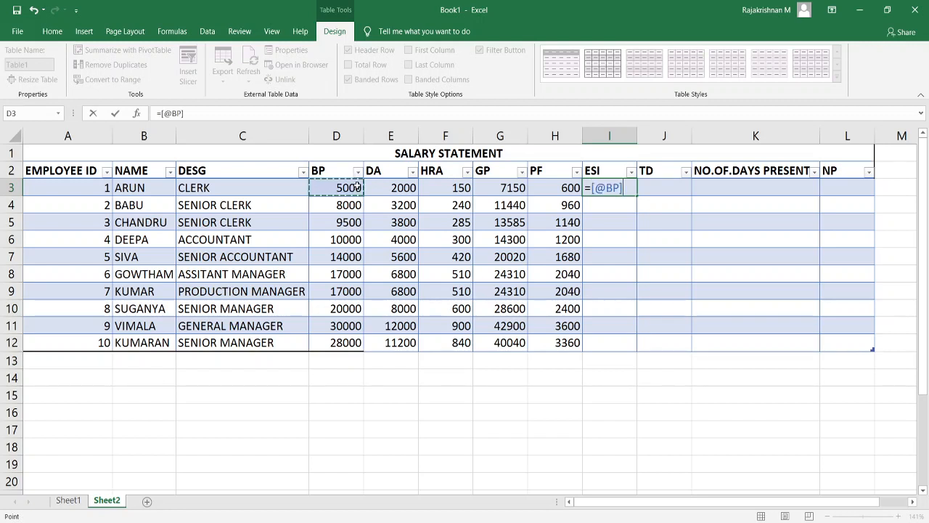
type("*3/100")
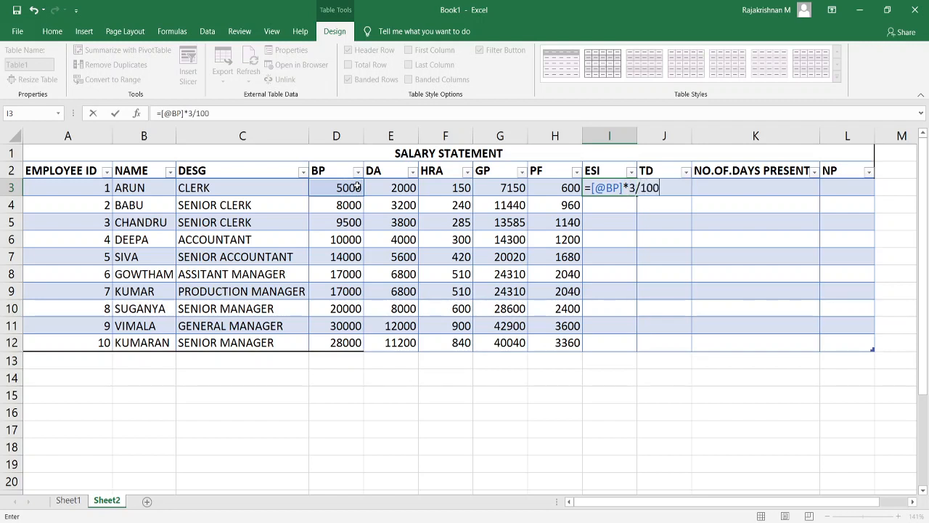
type("0")
key("BackSpace")
key("Return")
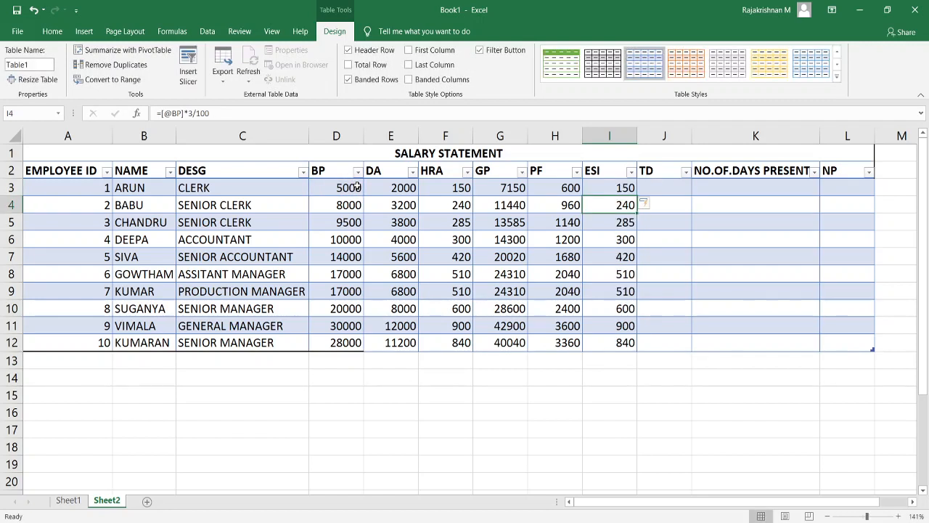
- Calculate the TD column from cell J3 by summing PF and ESI with =SUM(Table1[@[PF]:[ESI]])
left_click(665, 189)
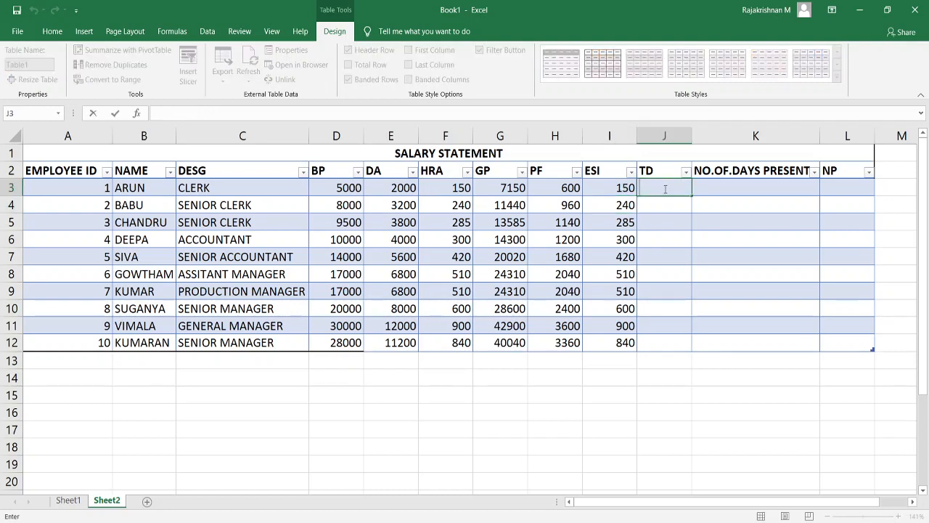
type("=sum(")
left_click(573, 187)
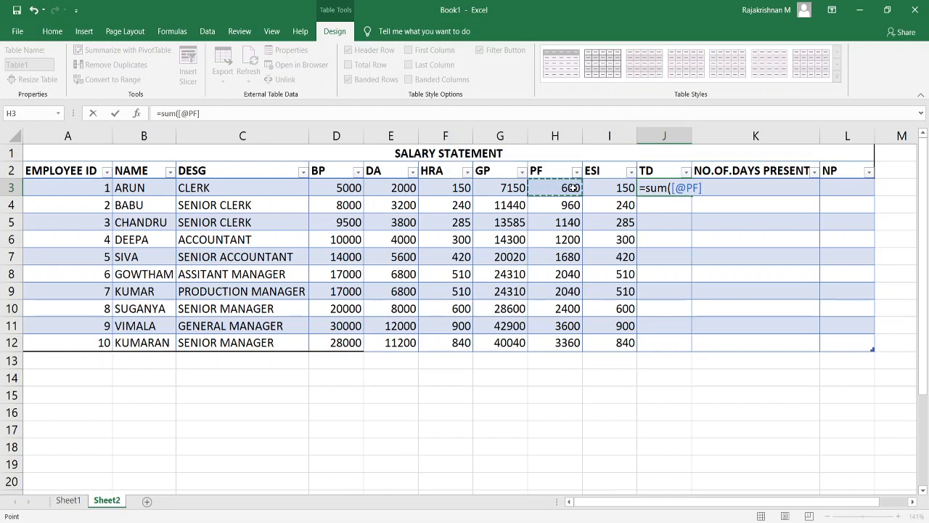
key("shift+Right")
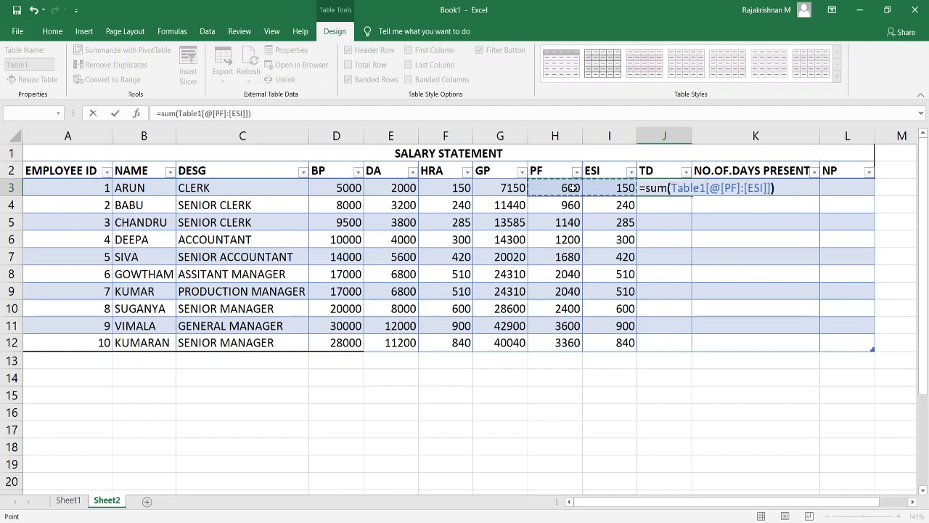
type(")")
key("Return")
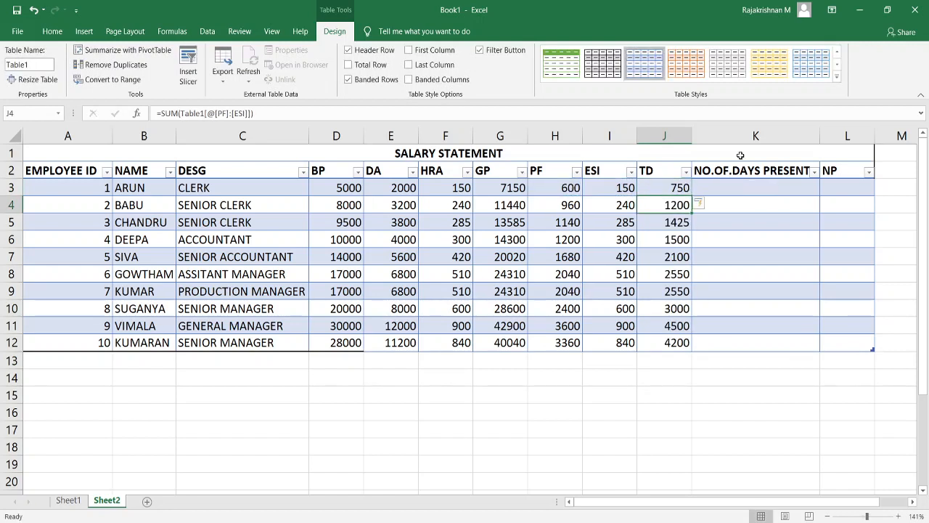
- Fill the days-present column from K3 to K12 with 26, 25, 24, 22, 20, 25, 26, 25, 26 and 25
left_click(763, 187)
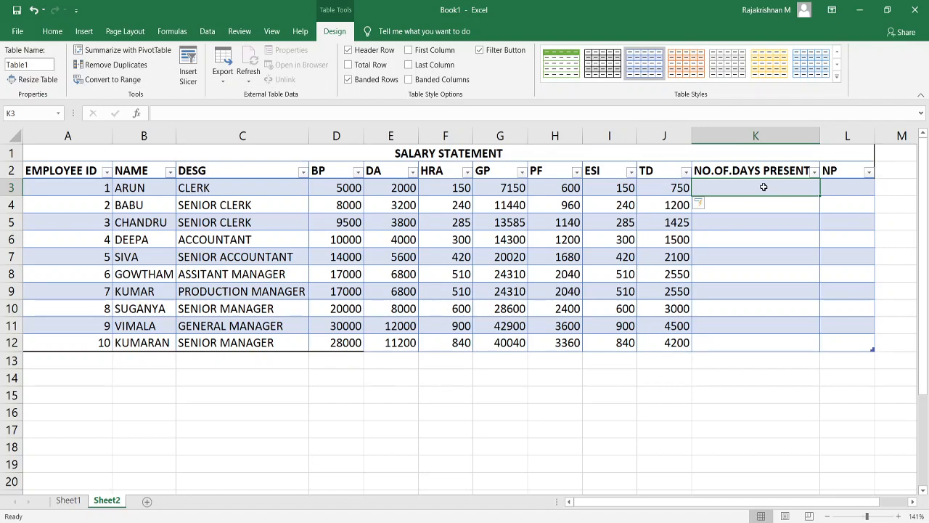
type("26")
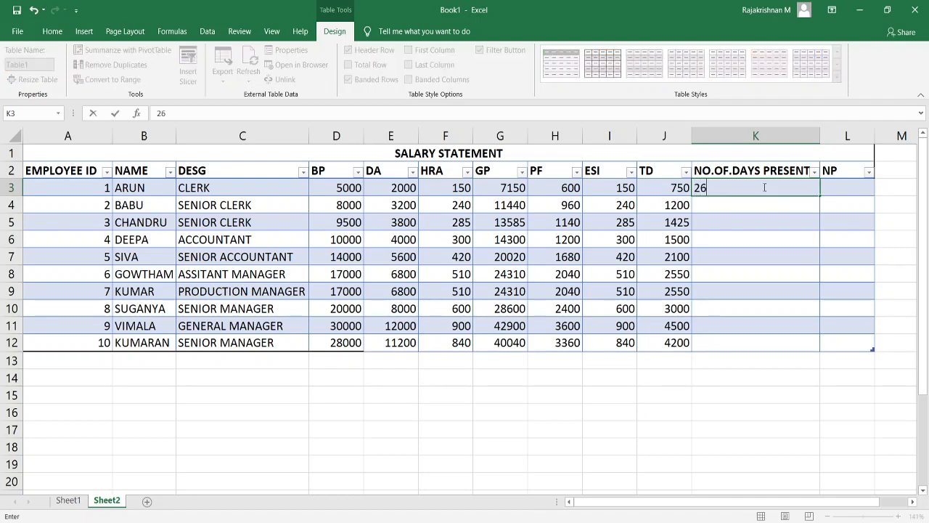
key("Return")
type("25")
key("Return")
type("24")
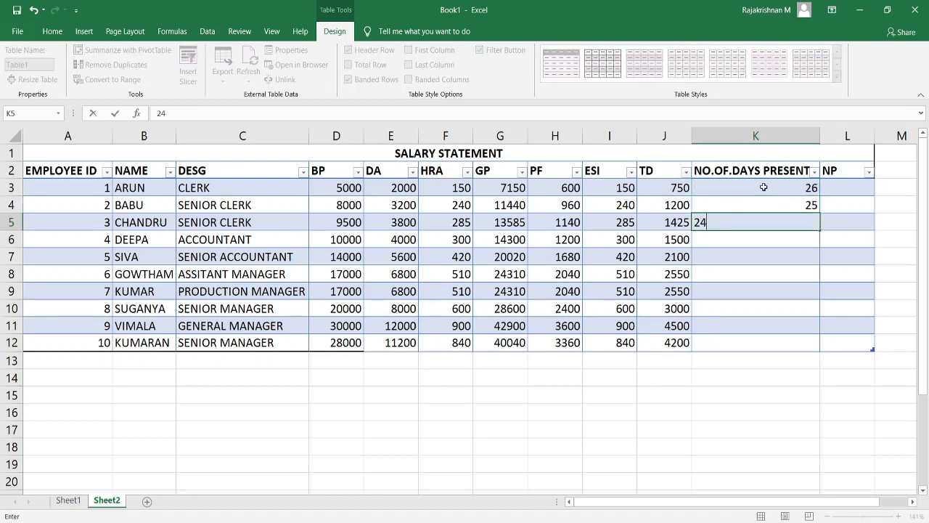
key("Return")
type("22")
key("Return")
type("20")
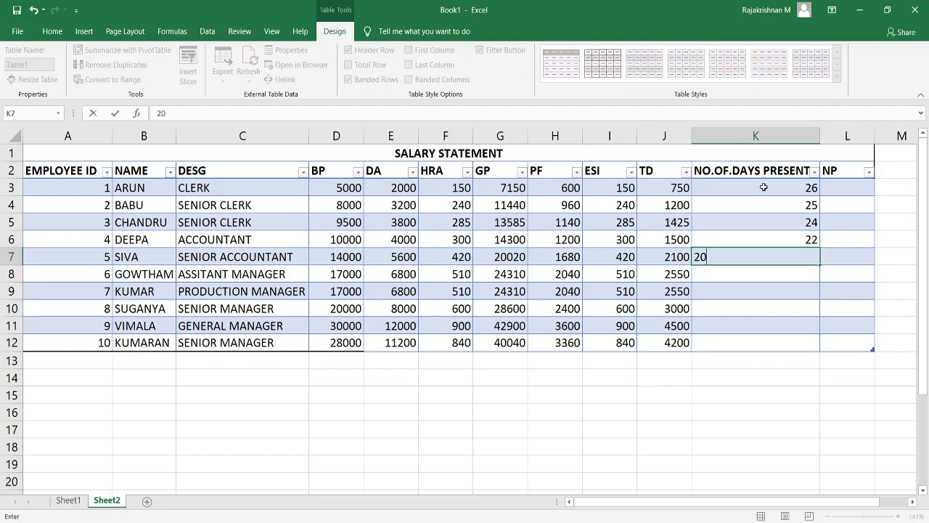
key("Return")
type("25")
key("Return")
type("26")
key("Return")
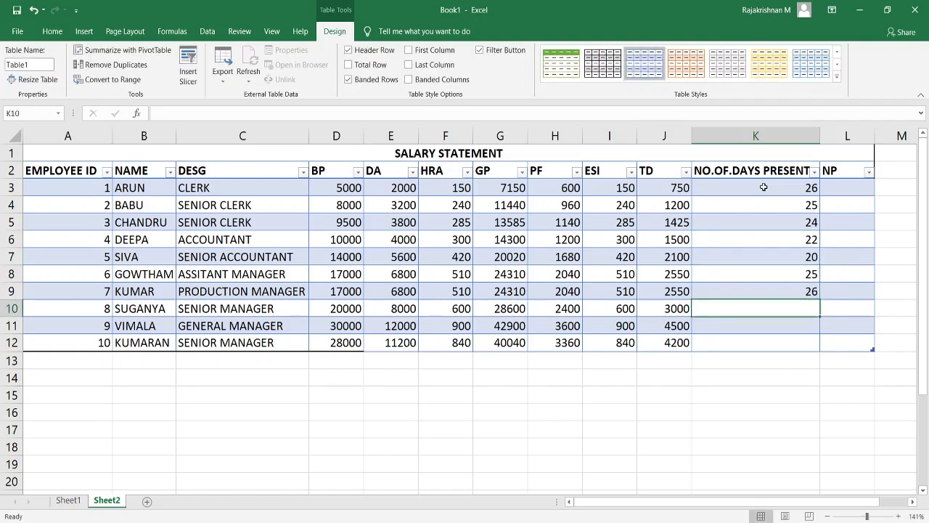
type("25")
key("Return")
type("2")
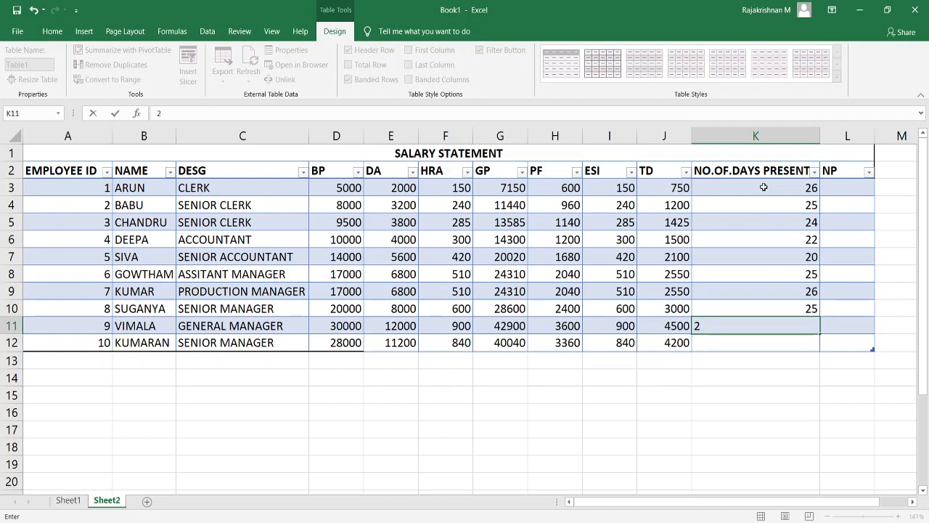
type("6")
key("Return")
type("25")
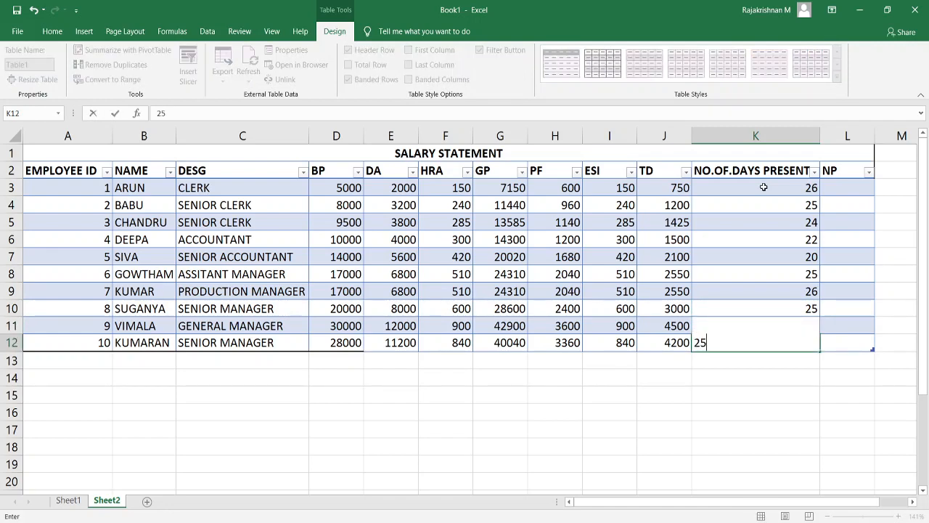
key("Tab")
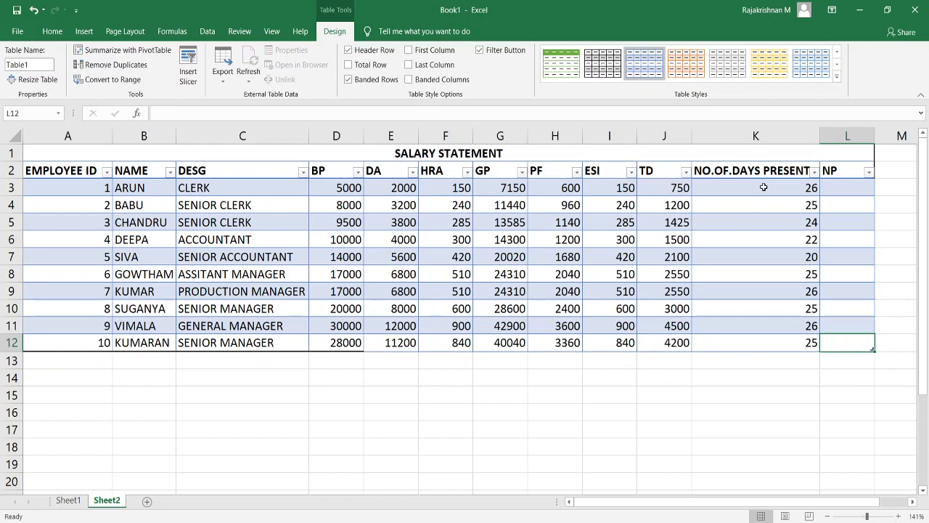
key("Up")
key("Up")
key("Up")
key("Up")
key("Up")
key("Up")
key("Up")
key("Up")
key("Up")
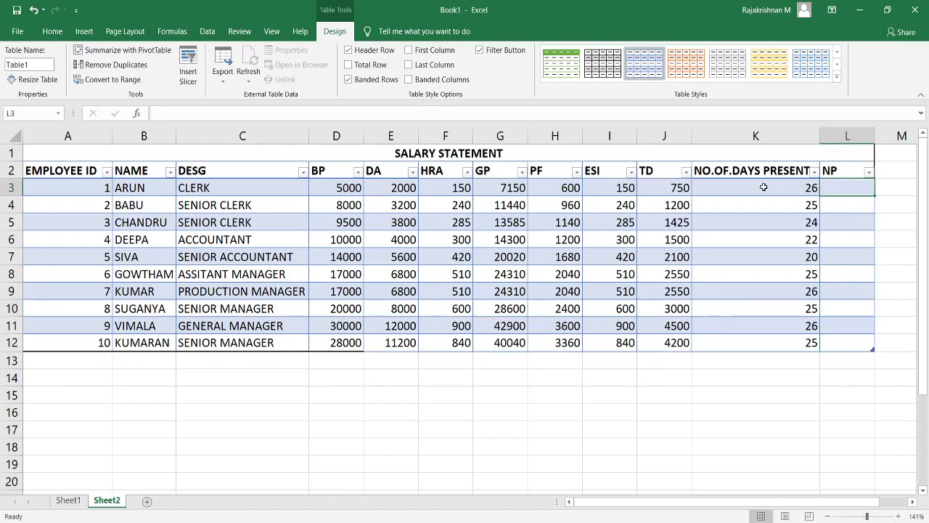
type("=")
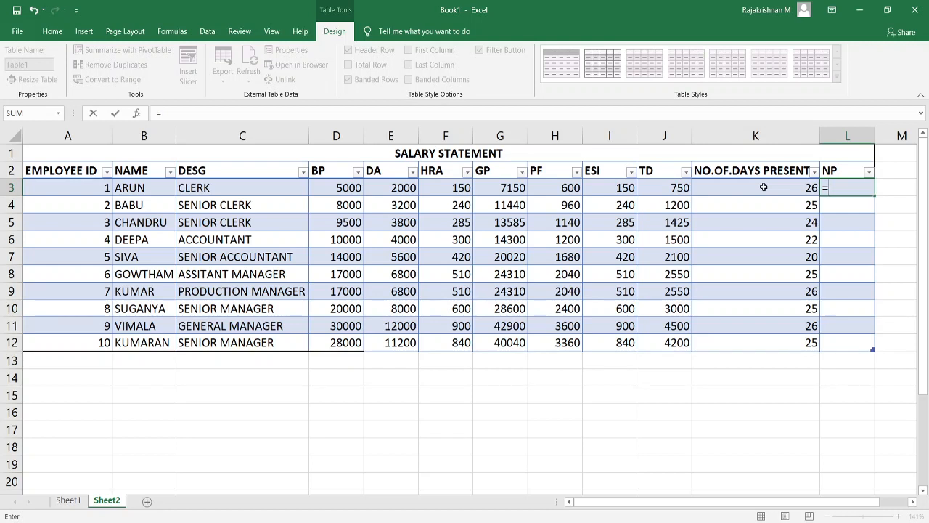
type("sum(")
left_click(497, 190)
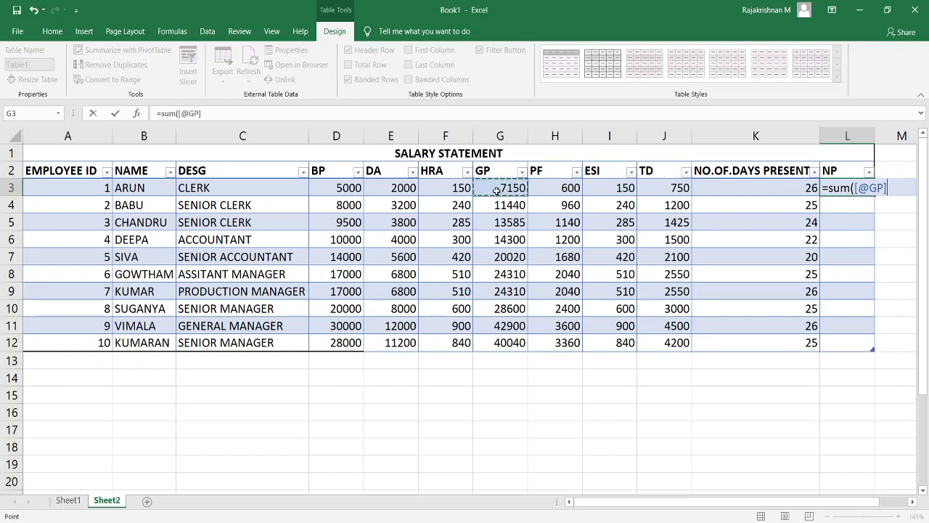
type("-")
left_click(664, 190)
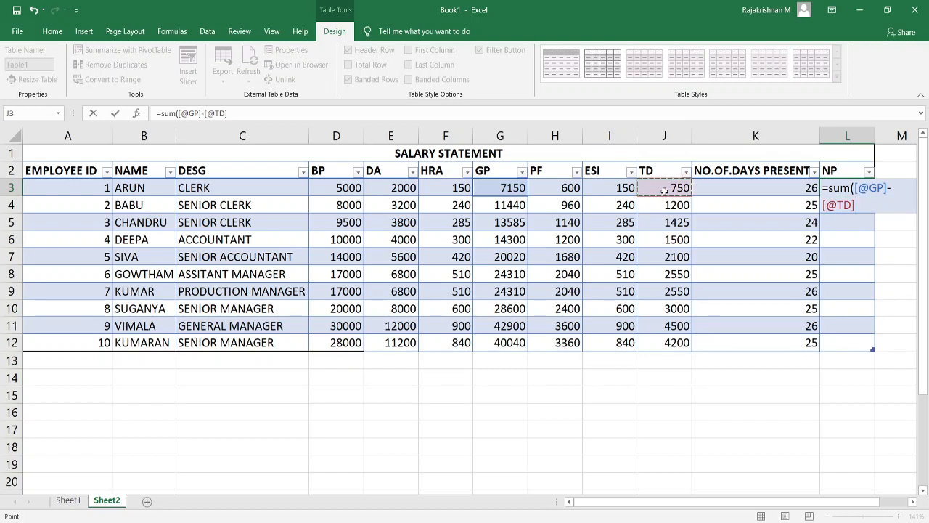
type("*")
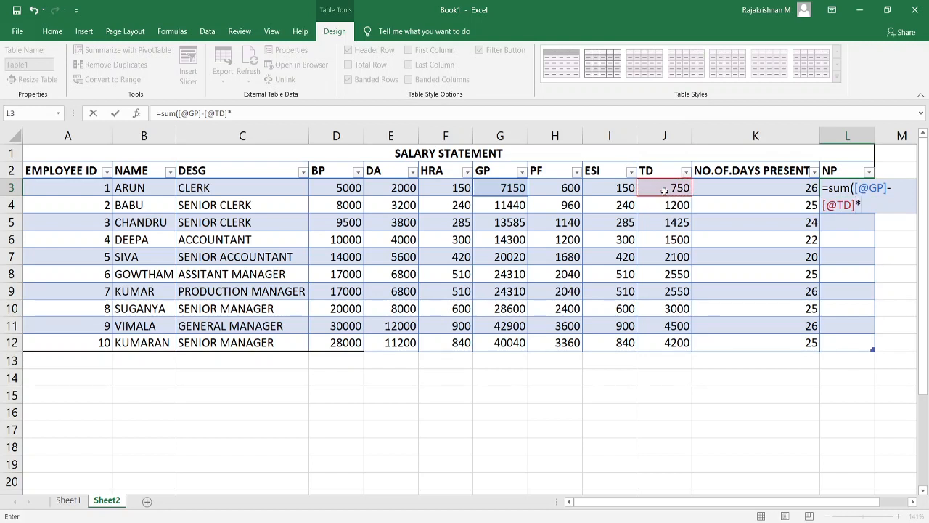
left_click(760, 185)
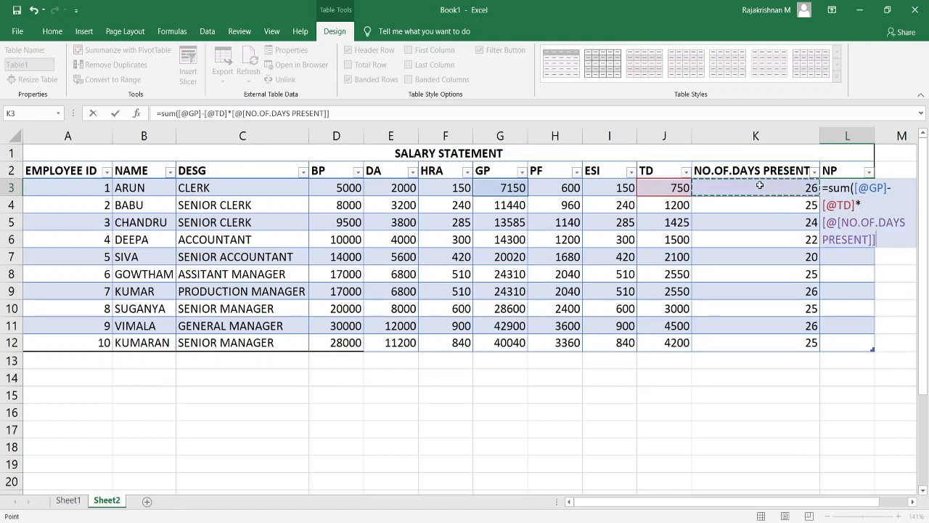
left_click(348, 115)
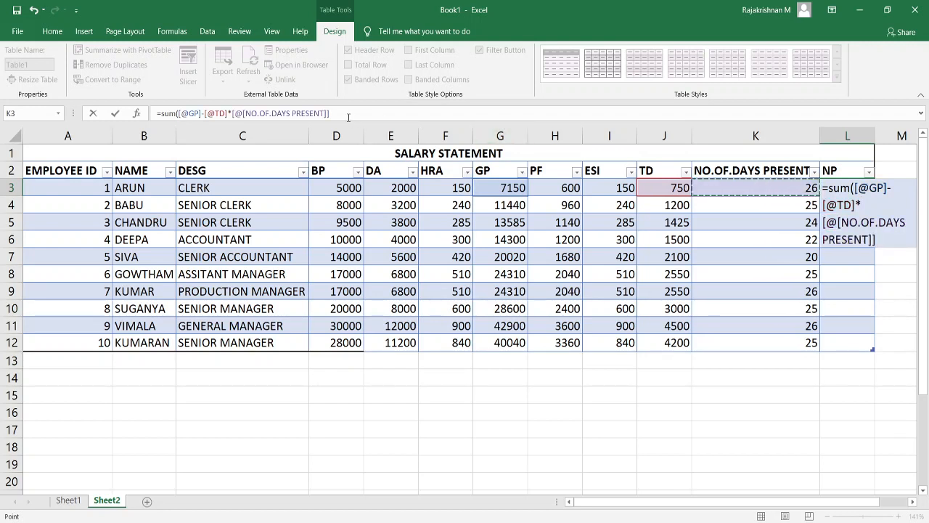
type("/")
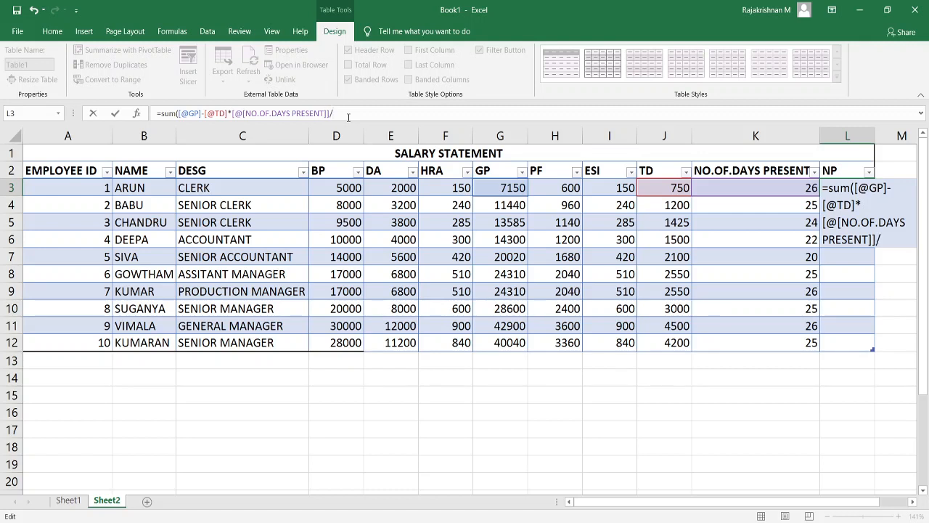
type("26")
type(")")
key("Return")
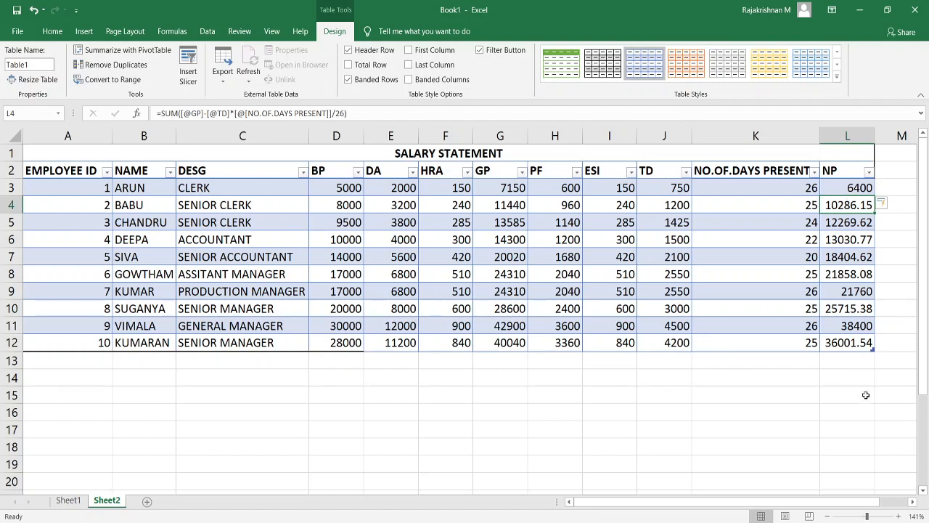
- Reduce the net pay values in L3:L12 to whole numbers with no decimal places
left_click(855, 135)
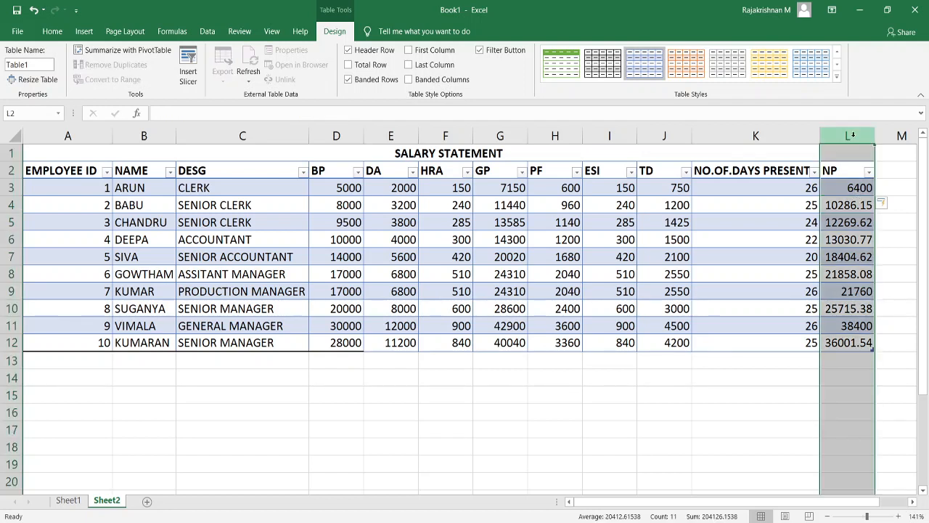
left_click(52, 32)
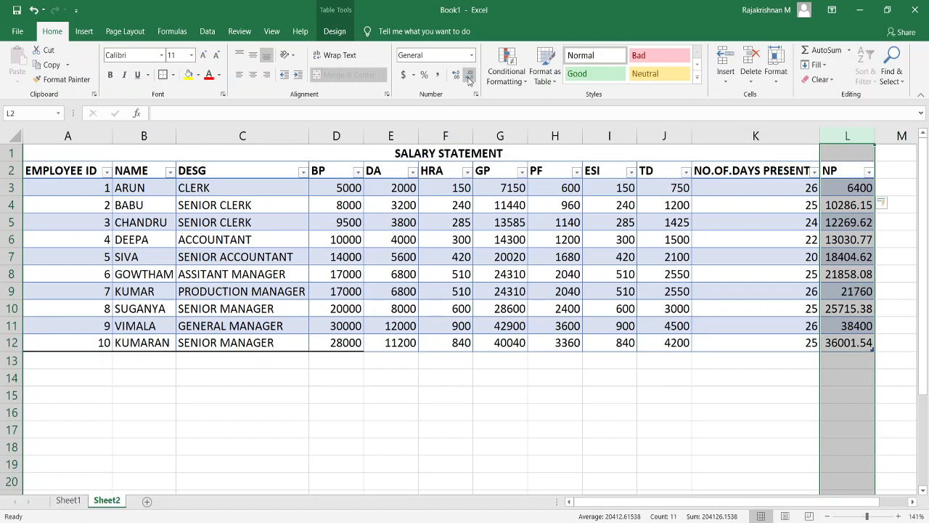
left_click(623, 427)
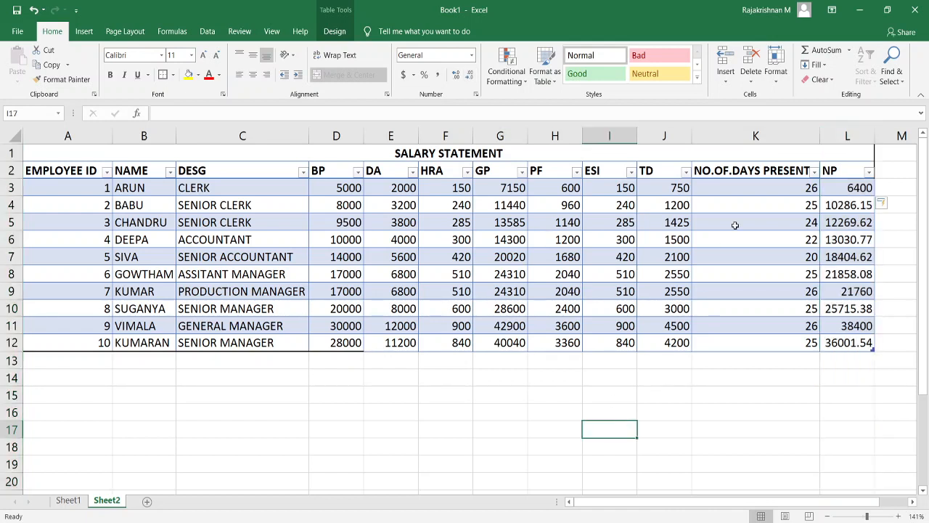
left_click(839, 133)
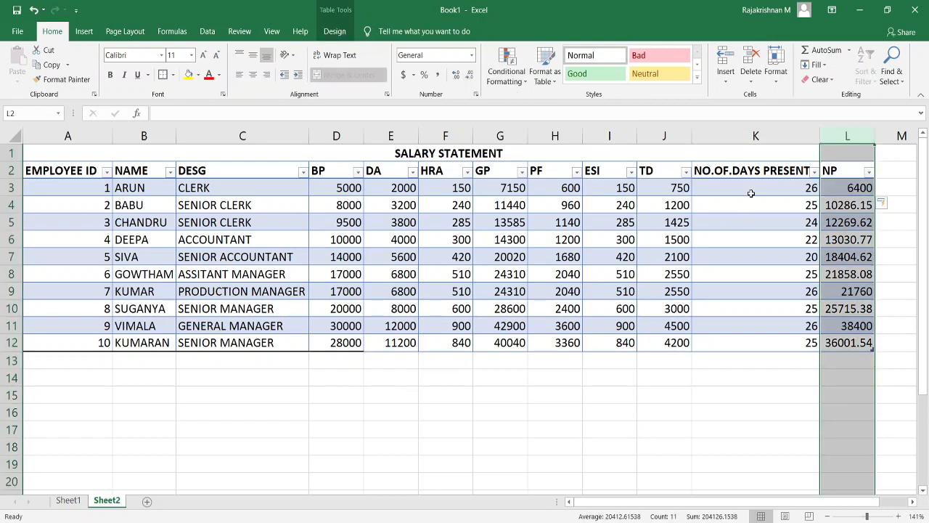
left_click(852, 254)
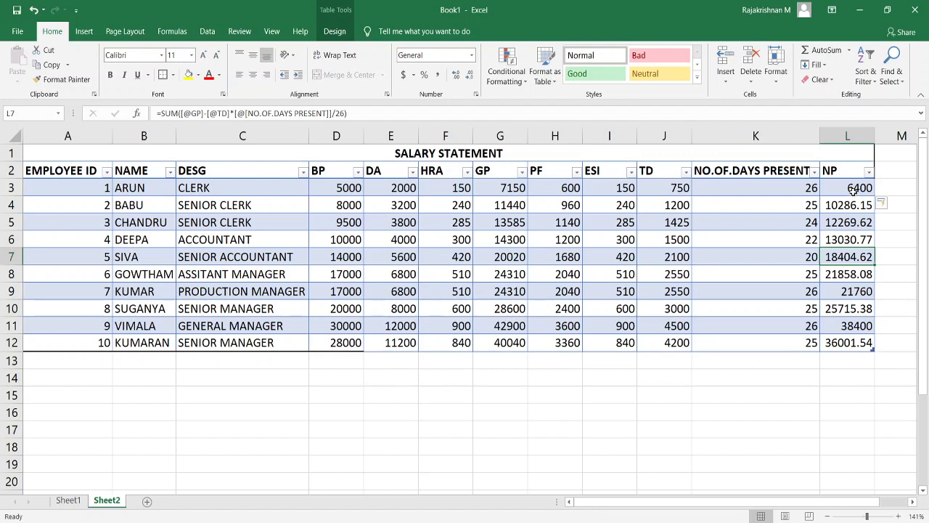
left_click_drag(854, 193, 858, 352)
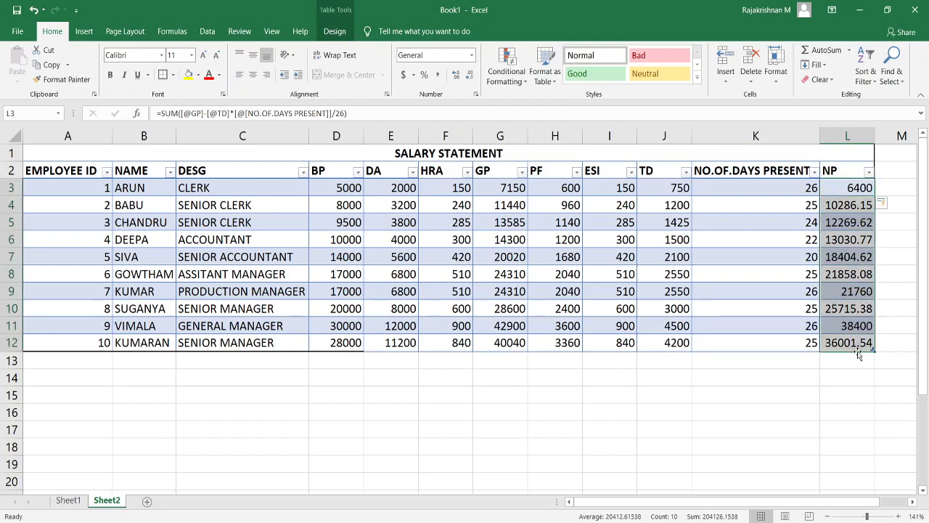
left_click(470, 76)
left_click(471, 75)
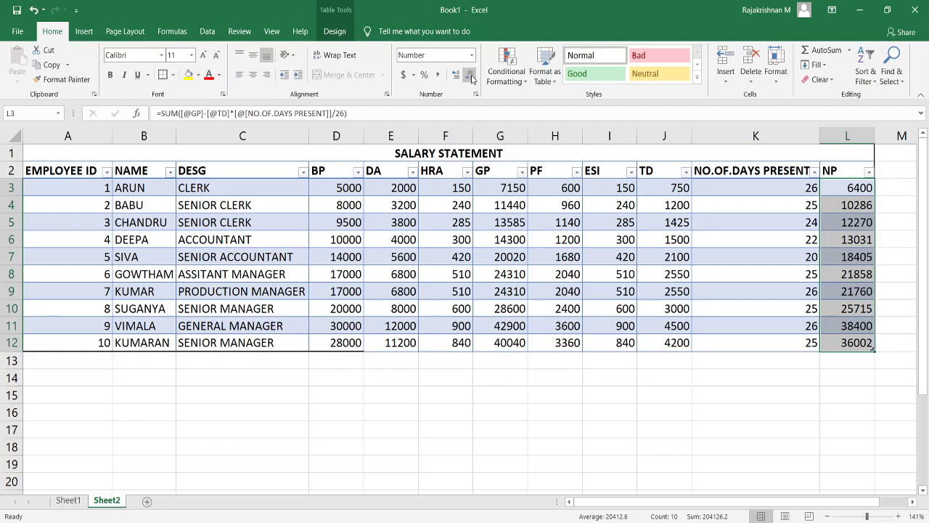
left_click(688, 411)
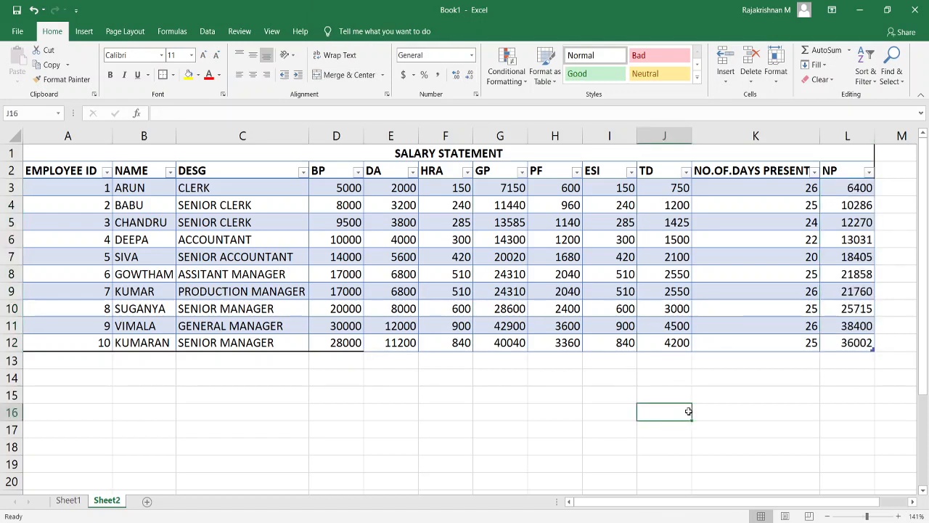